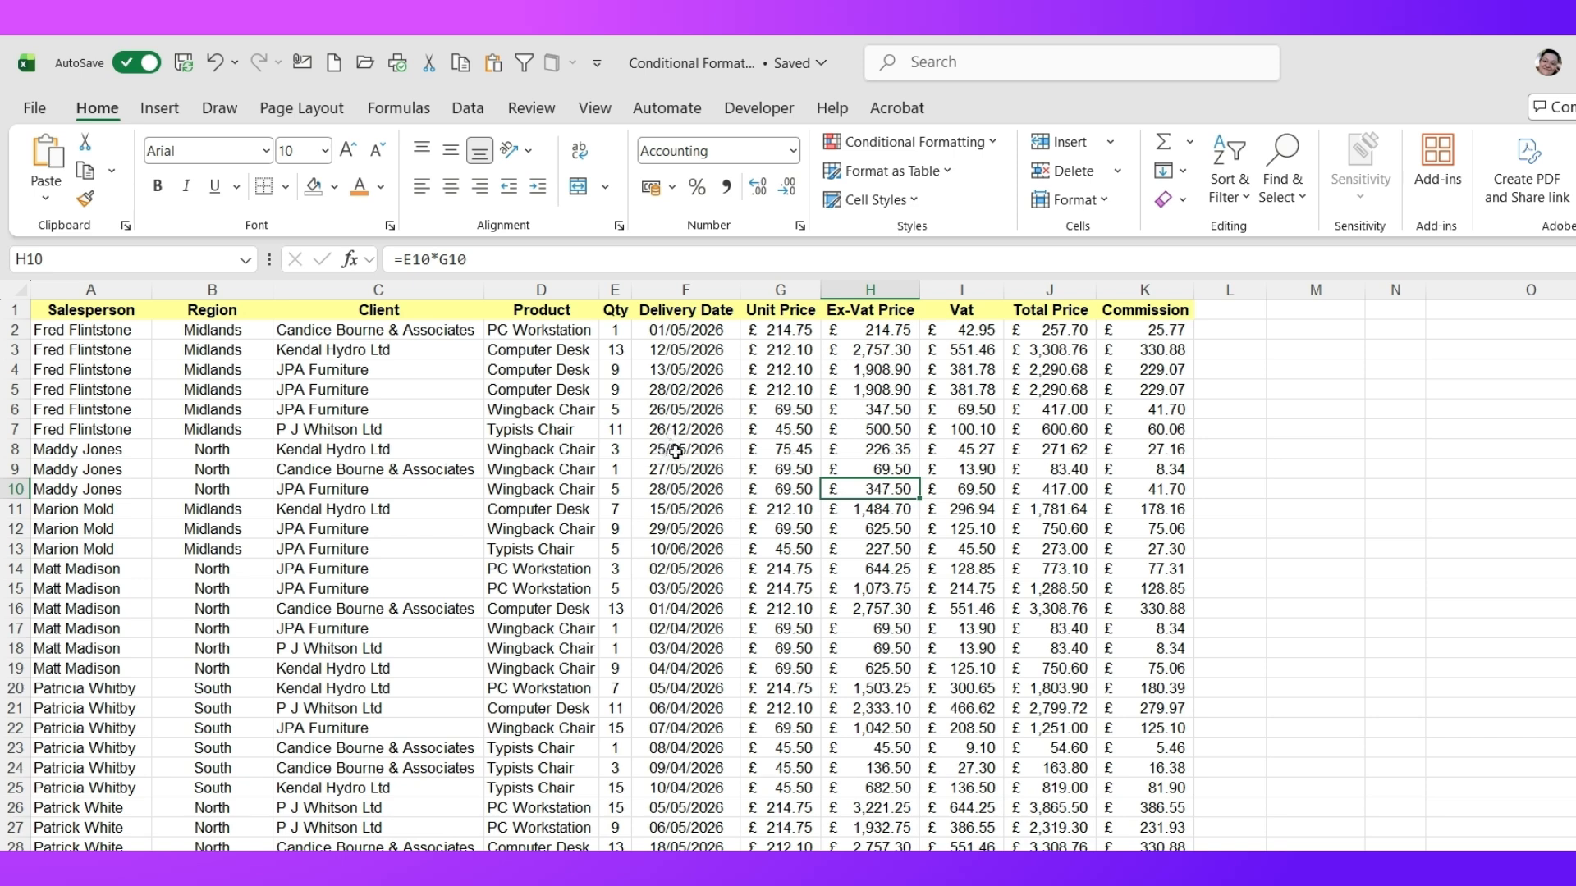
# Insert a PivotChart and PivotTable from the sales data range A1:K46 on a new worksheet
pyautogui.click(676, 451)
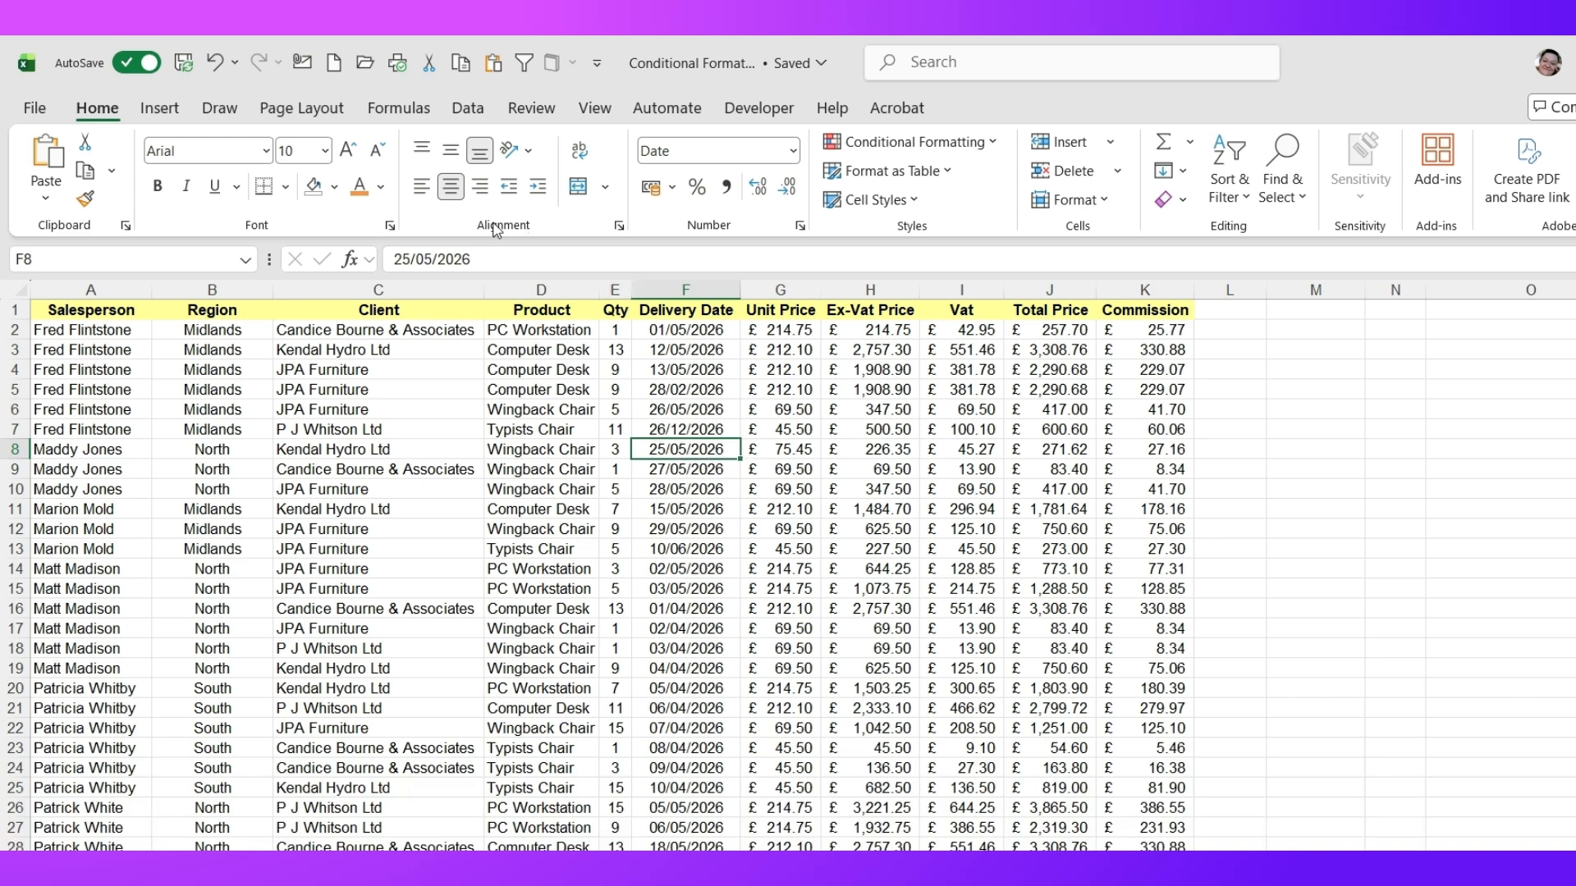
pyautogui.click(158, 109)
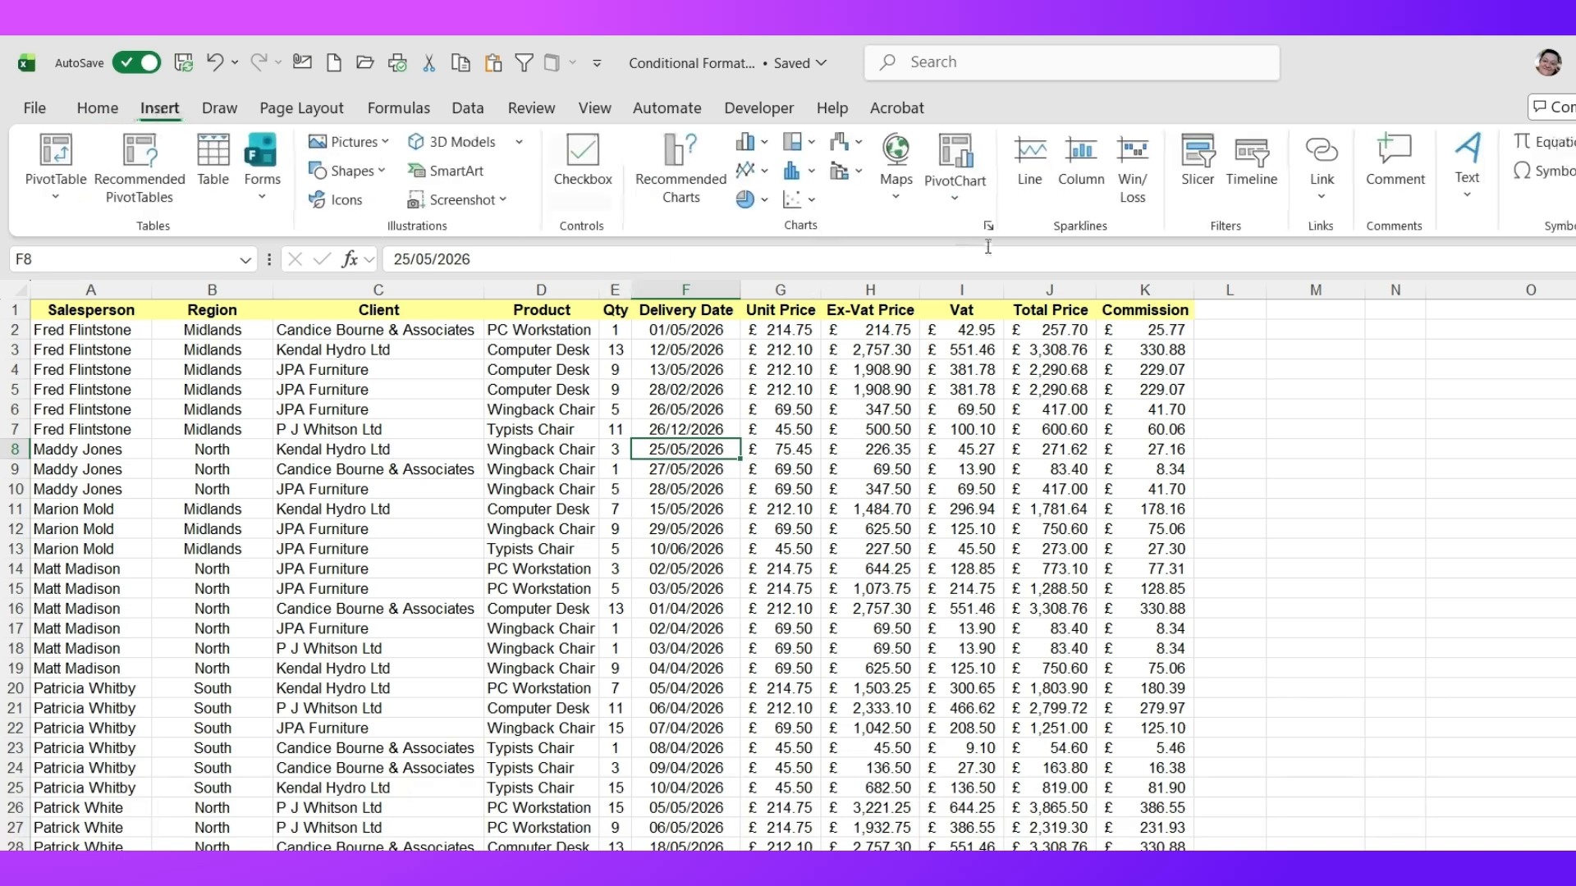
pyautogui.click(967, 200)
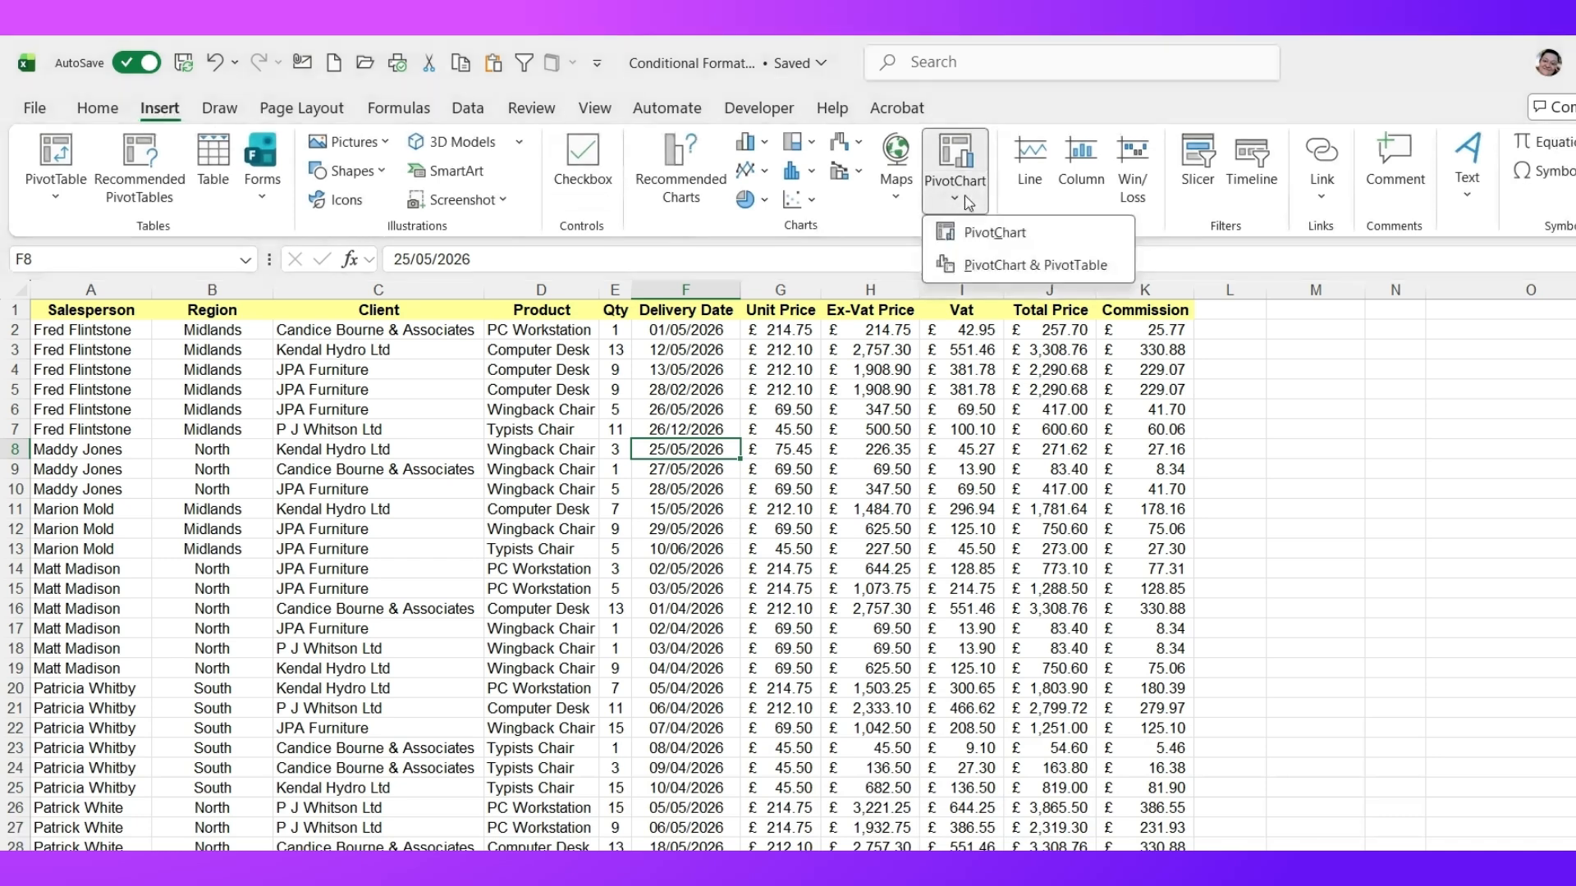
pyautogui.click(998, 267)
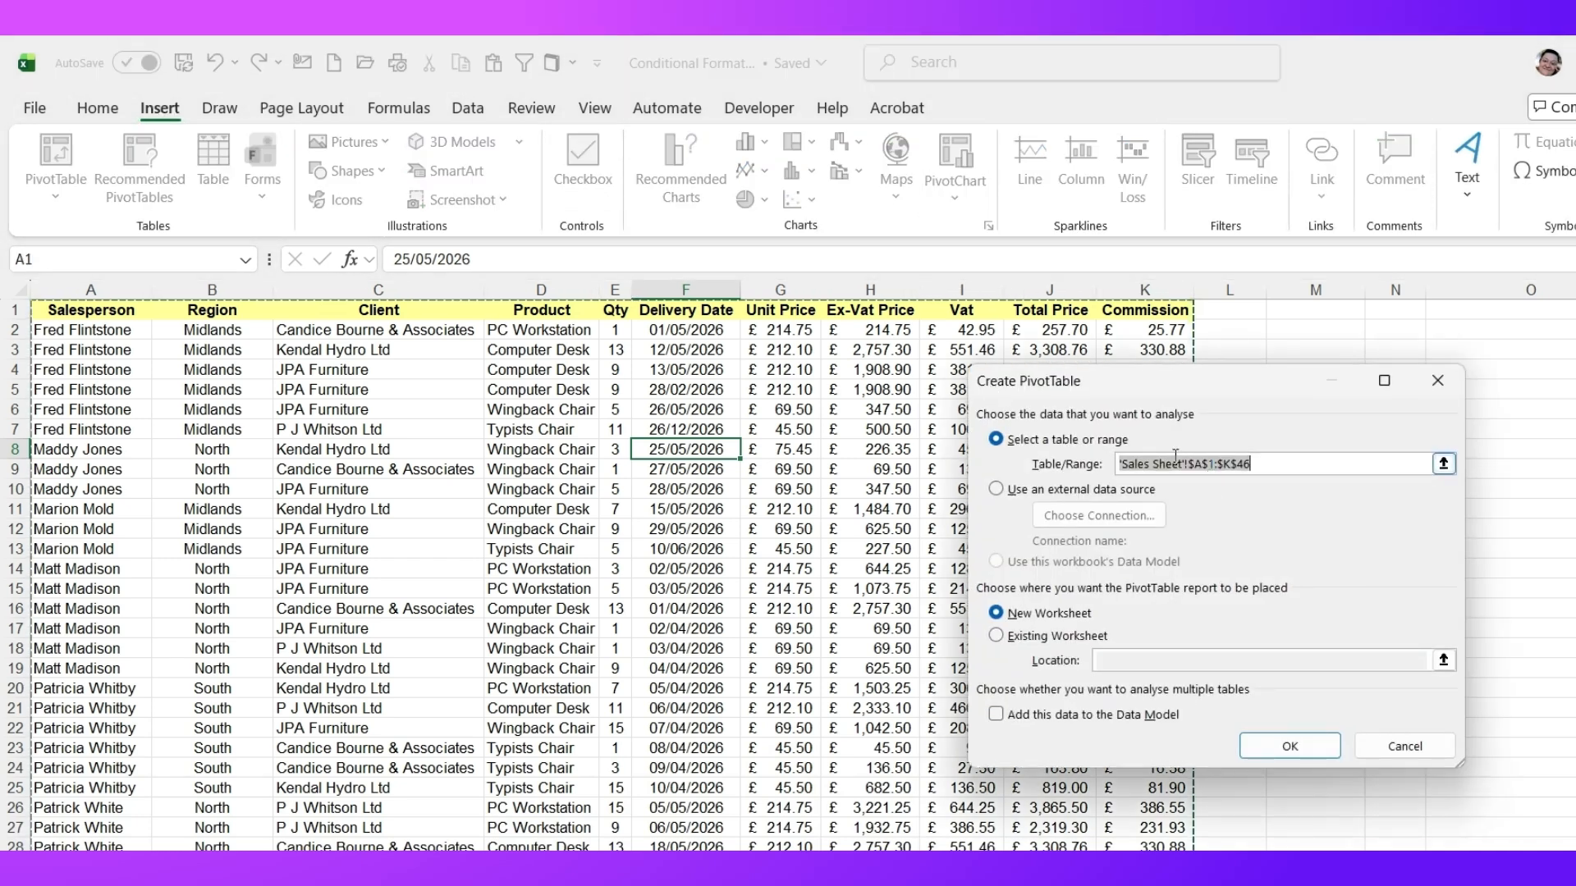
pyautogui.click(1281, 749)
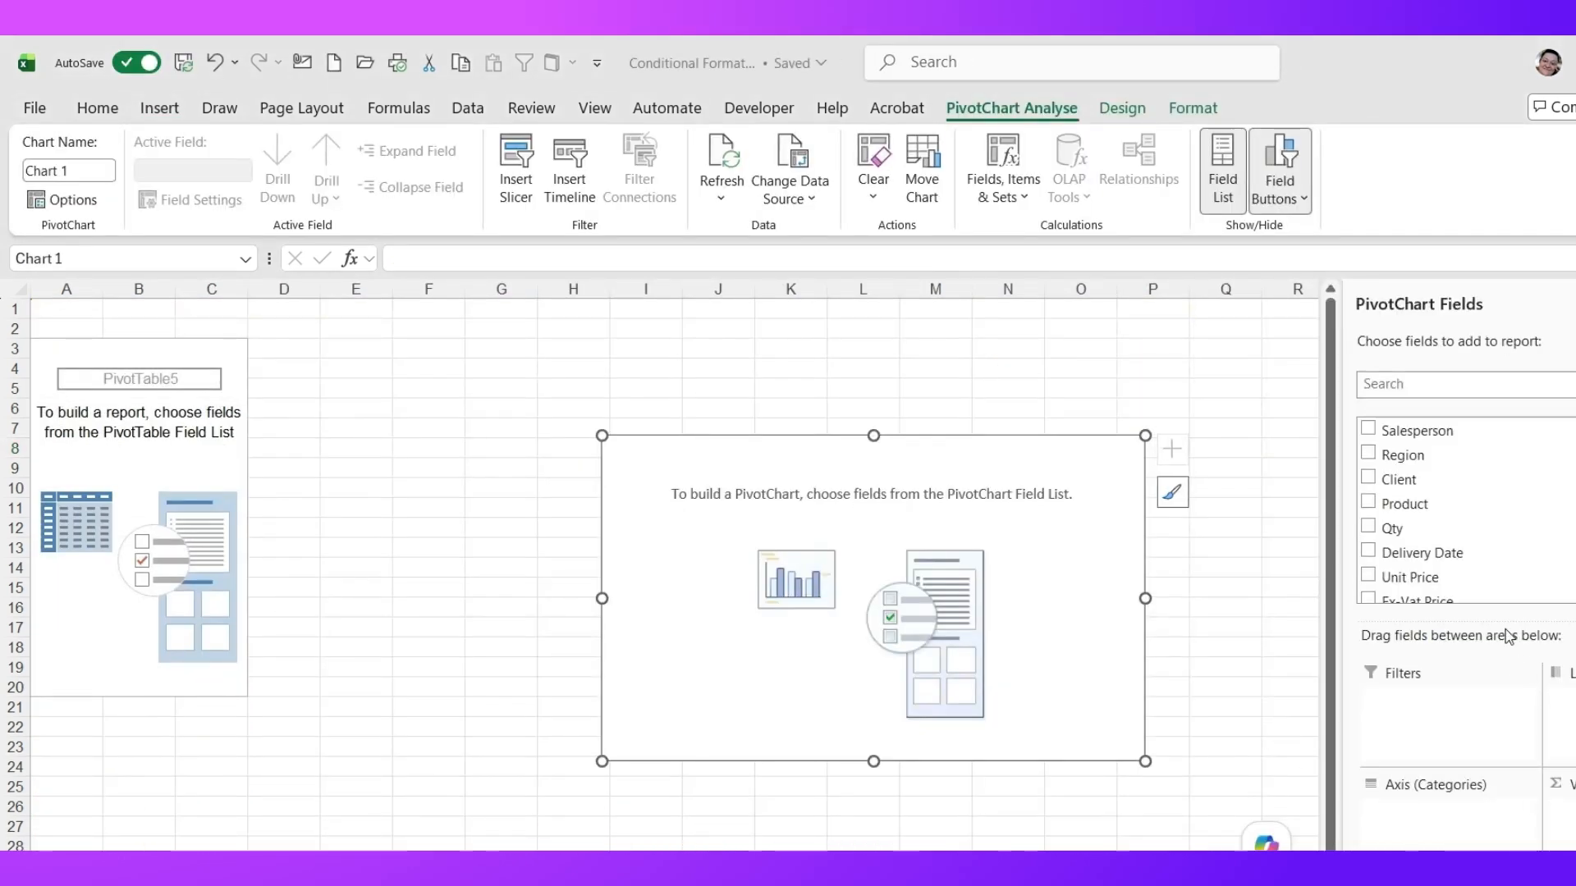
# Put Delivery Date on the PivotChart's category axis and add Total Price as the summed value
pyautogui.moveTo(1471, 555); pyautogui.dragTo(1421, 828)
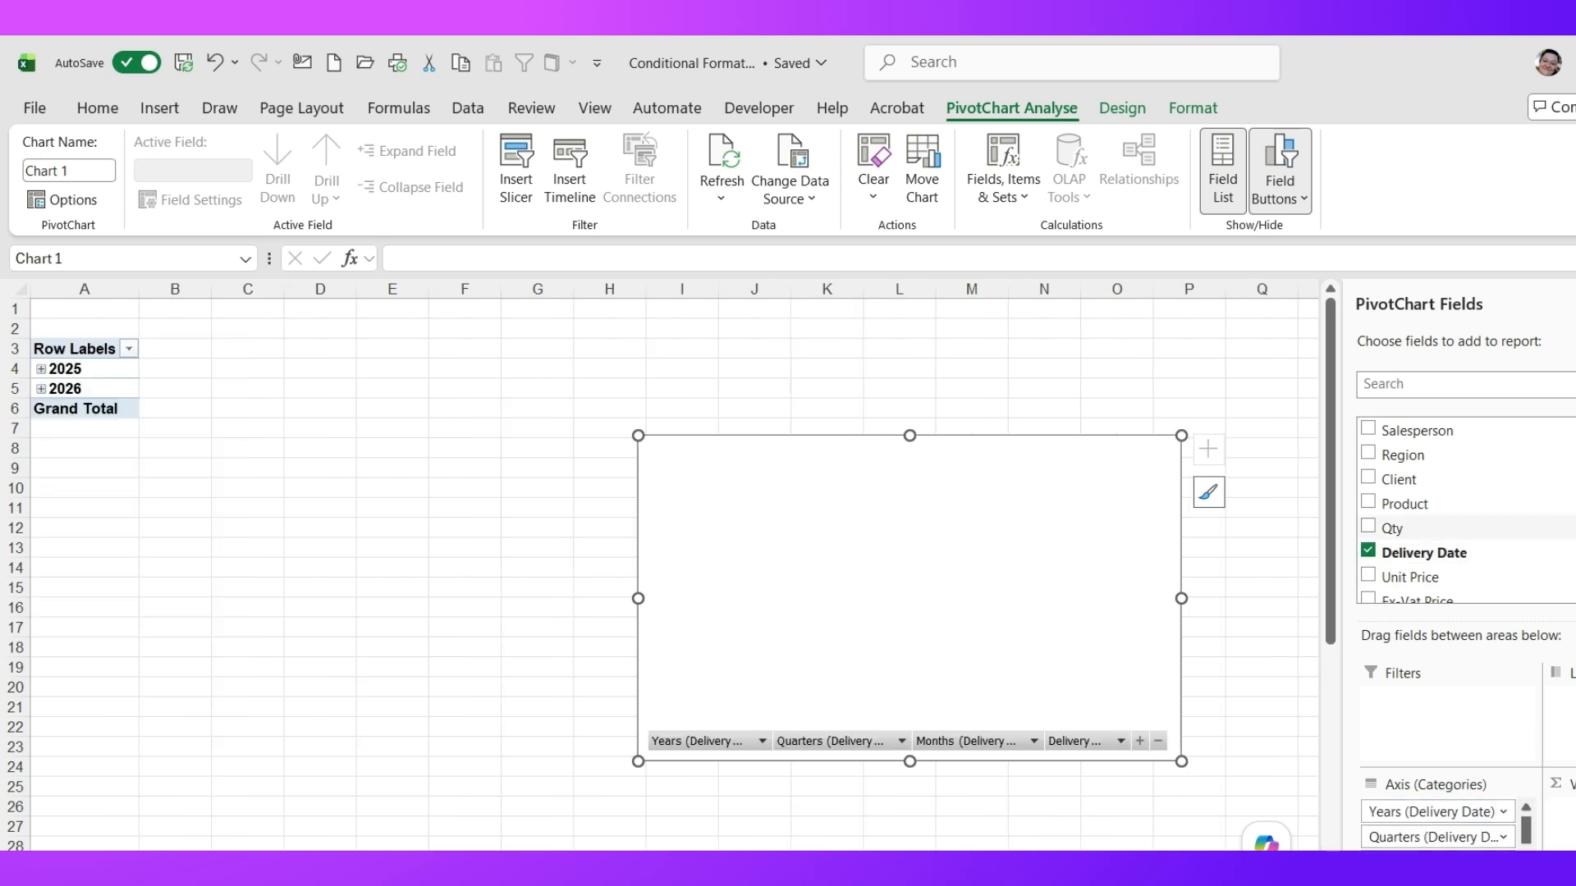
pyautogui.scroll(-2, 1558, 509)
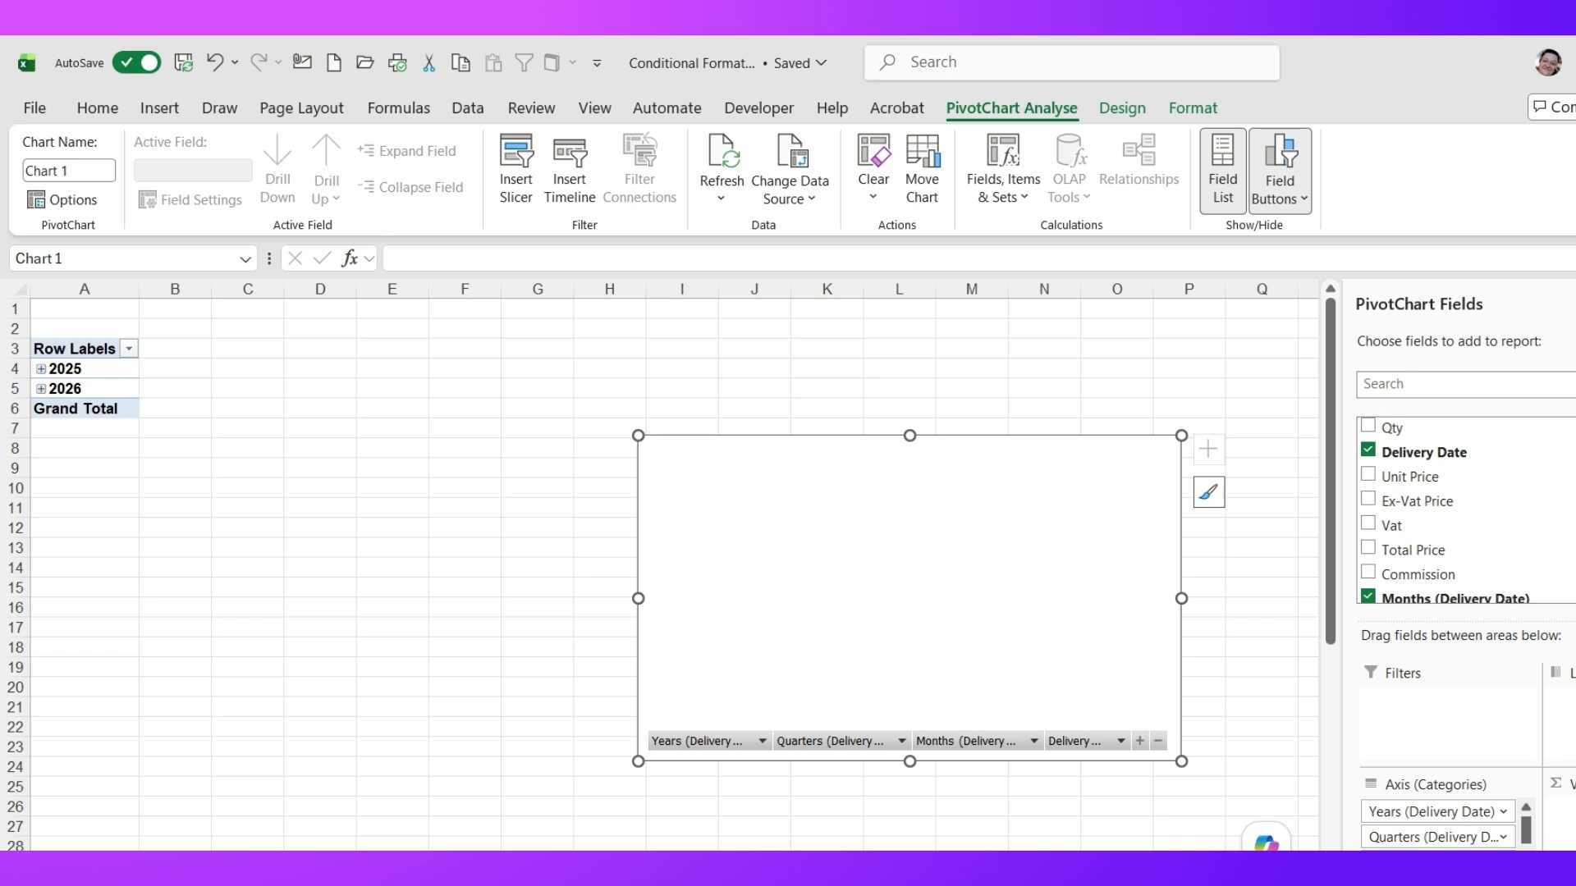
pyautogui.click(1414, 550)
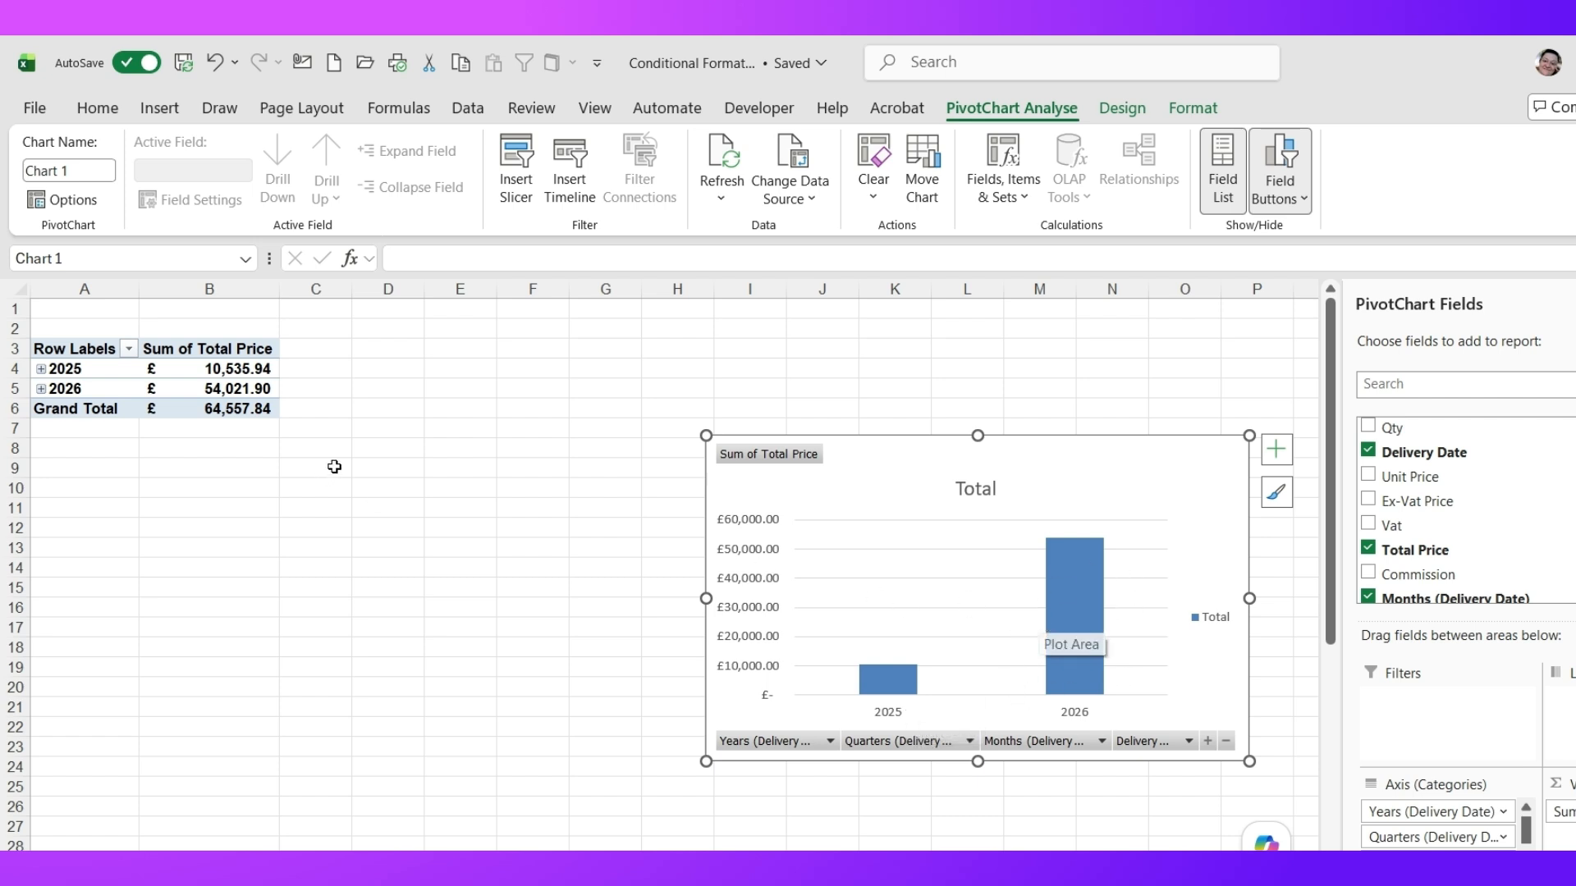
# Expand 2025 and 2026 to quarters and 2026 Qtr1 to months, and collapse Qtr1 and 2026 again
pyautogui.click(41, 369)
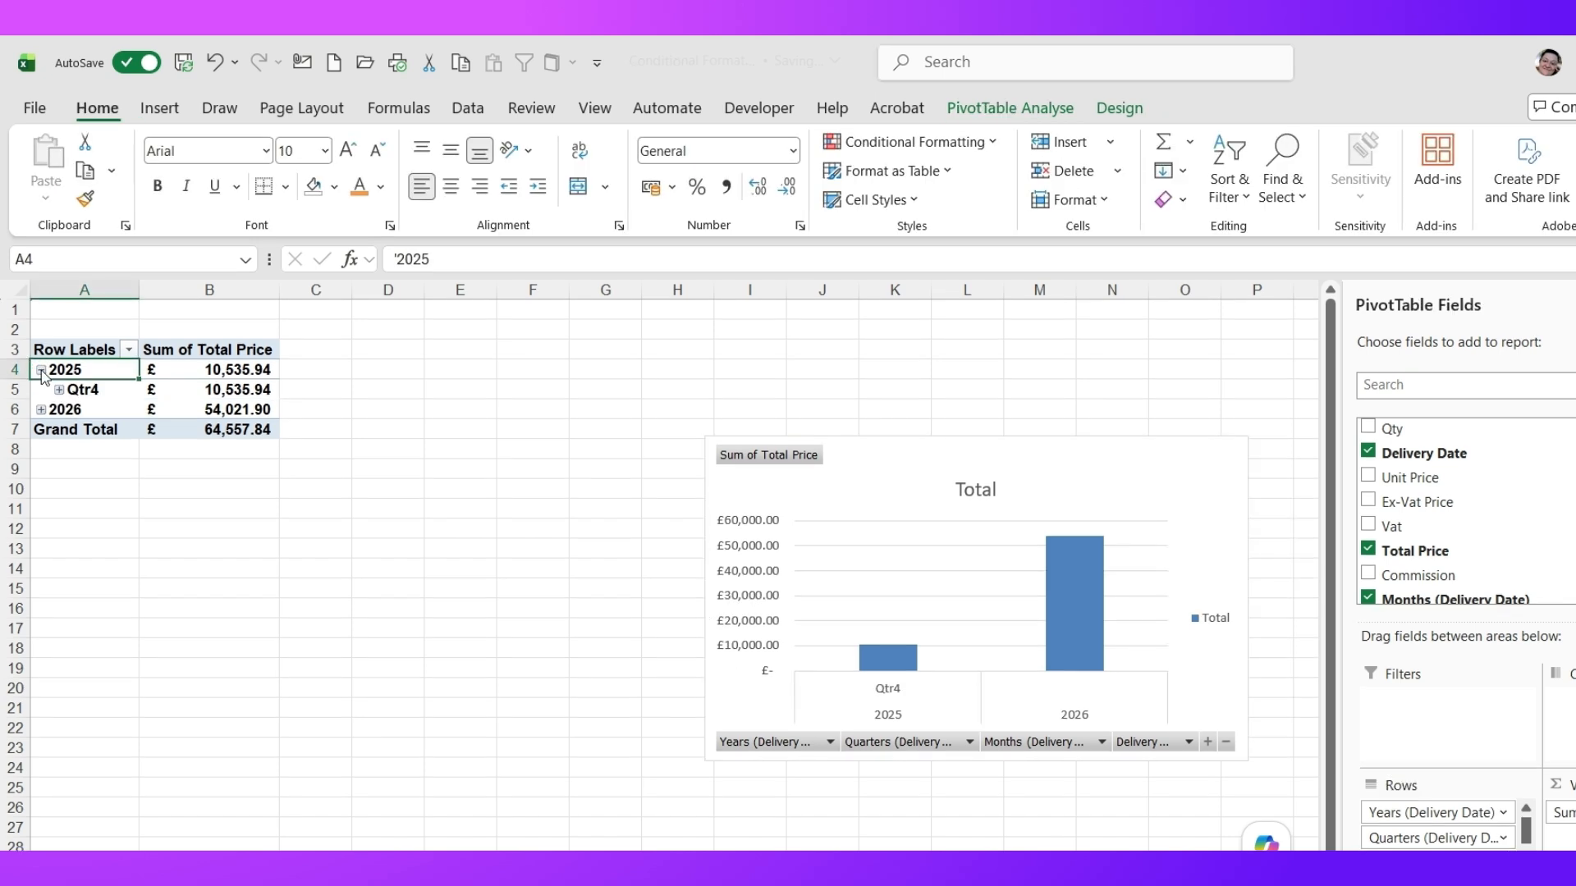
pyautogui.click(41, 410)
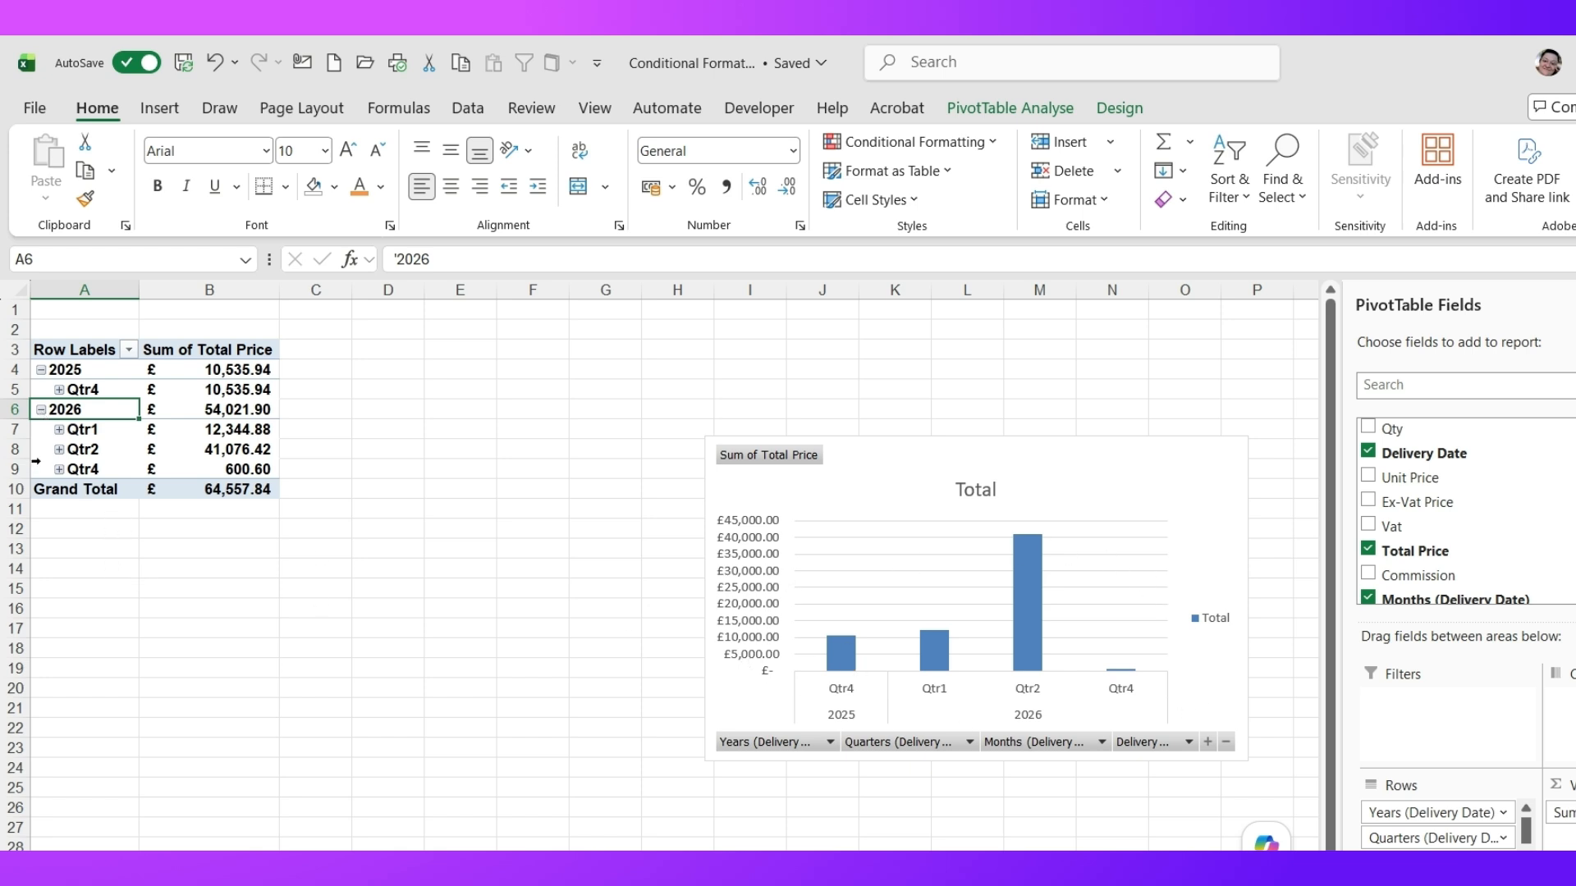
pyautogui.click(59, 430)
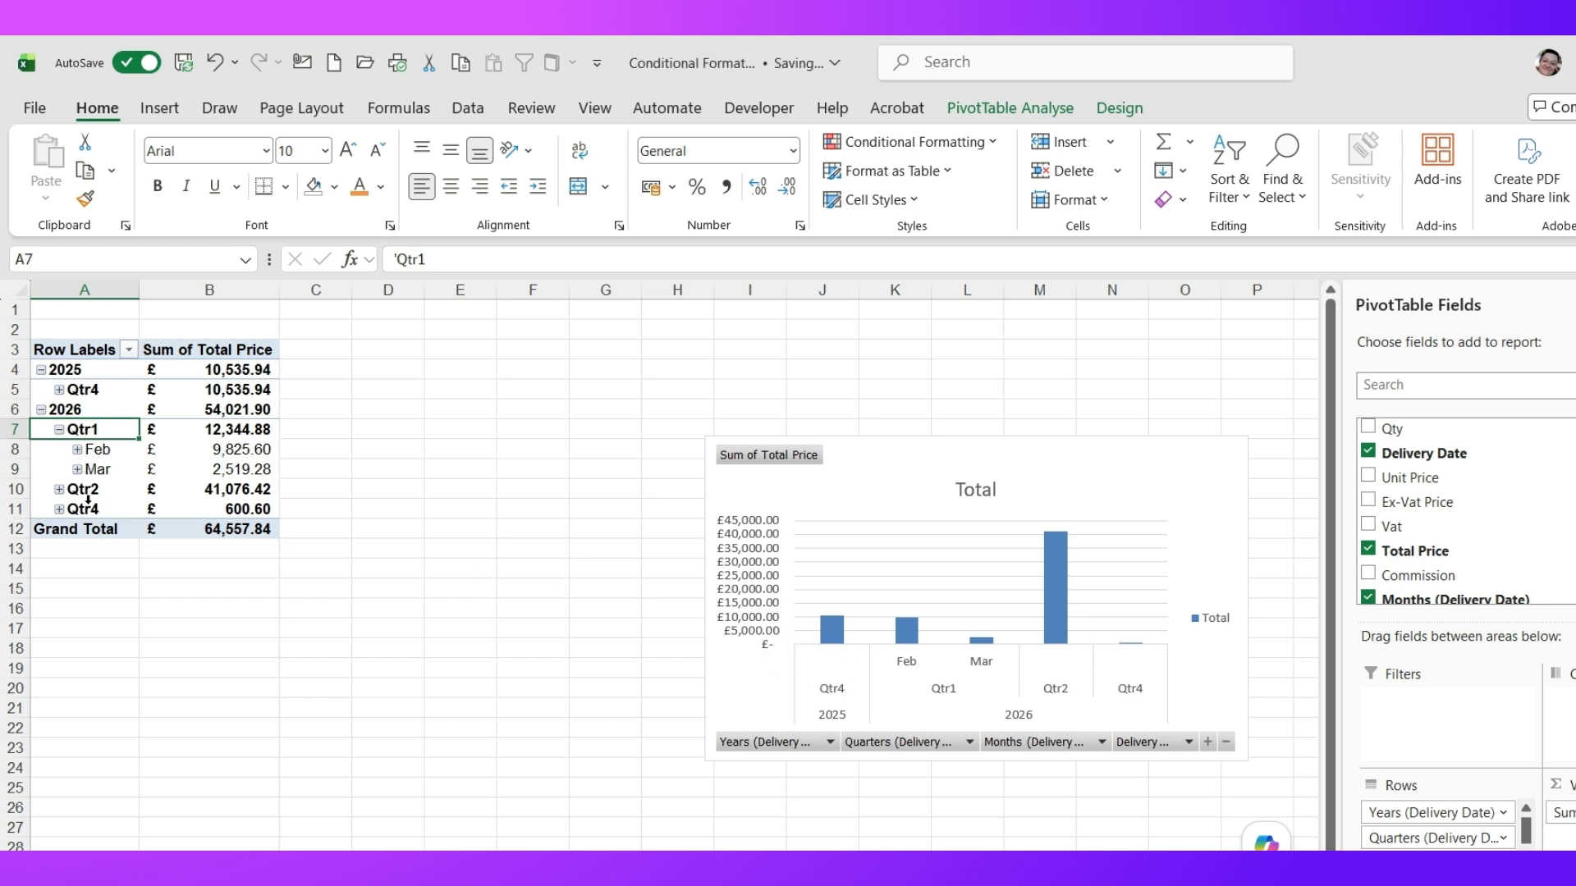
pyautogui.click(58, 429)
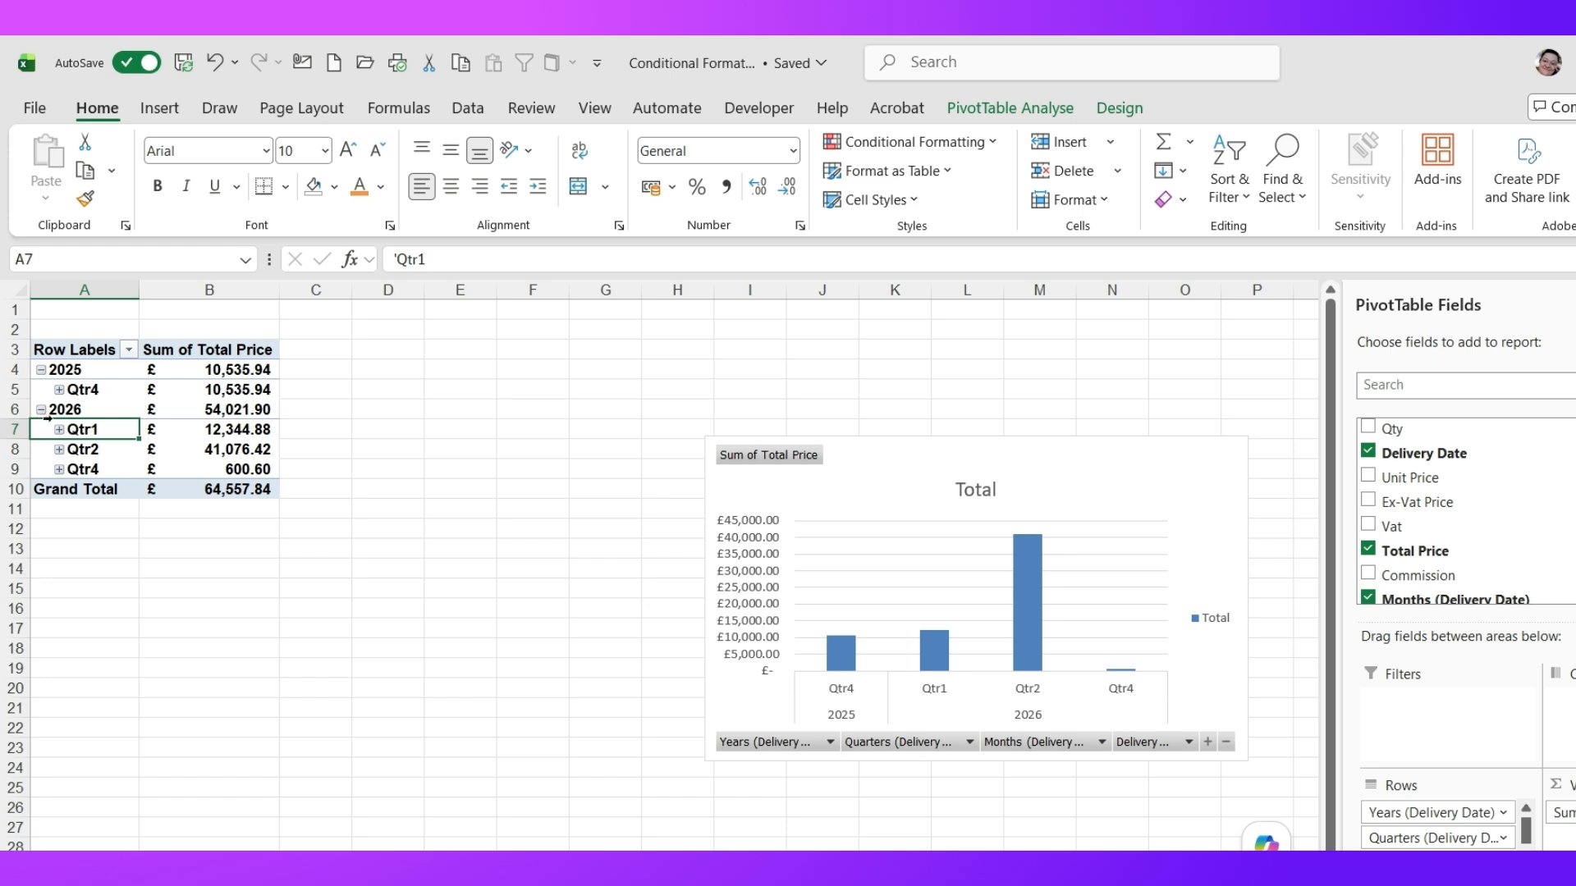
pyautogui.click(41, 411)
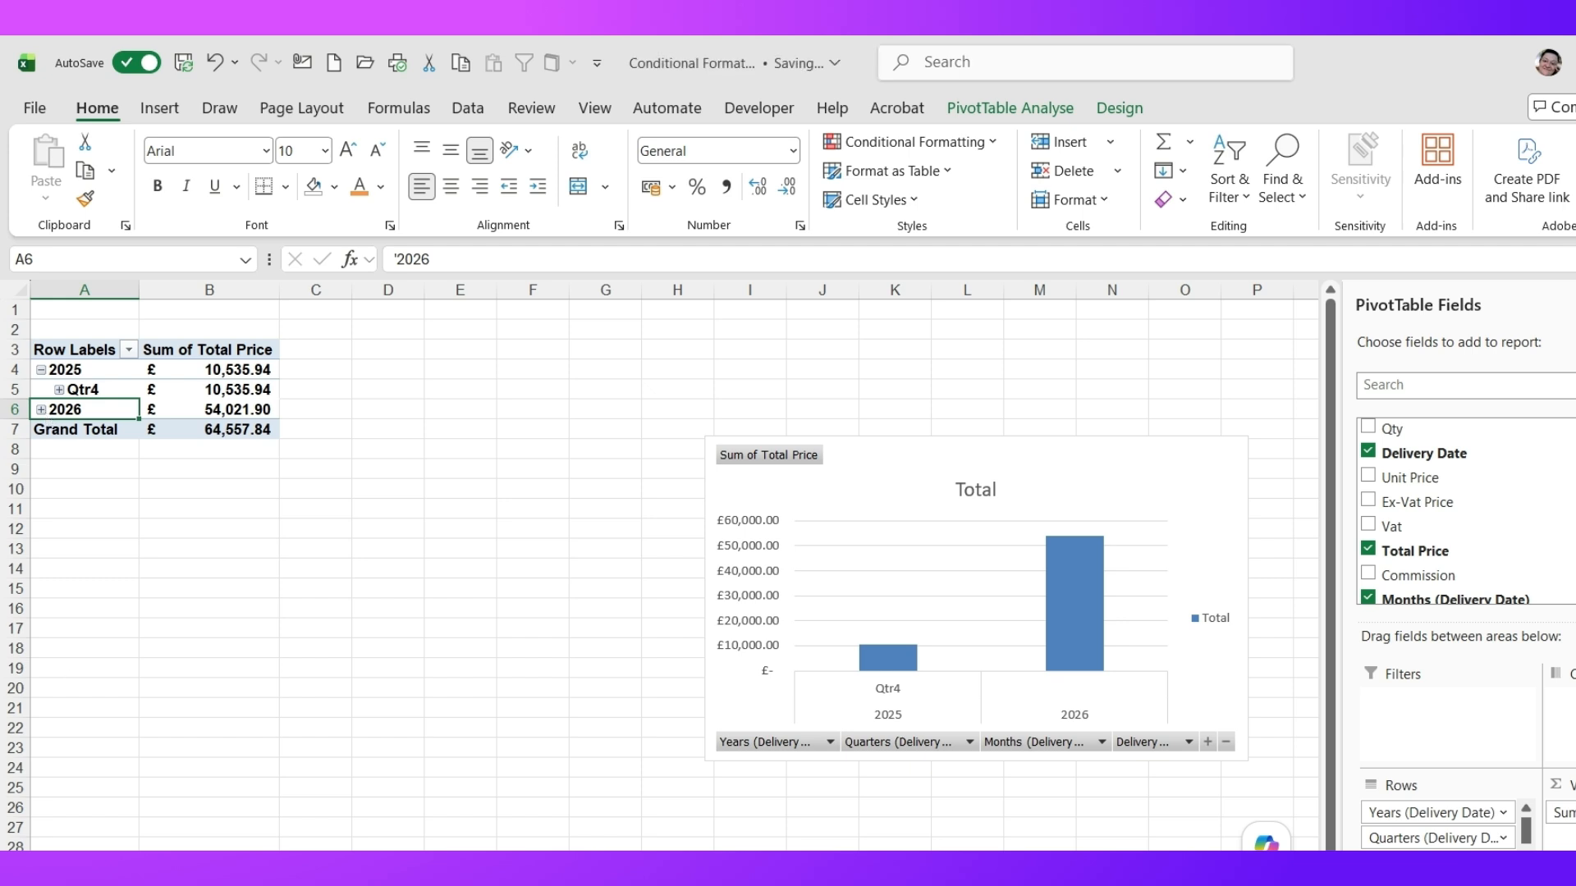
# Delete the worksheet holding the grouped PivotTable and its chart
pyautogui.rightClick(164, 873)
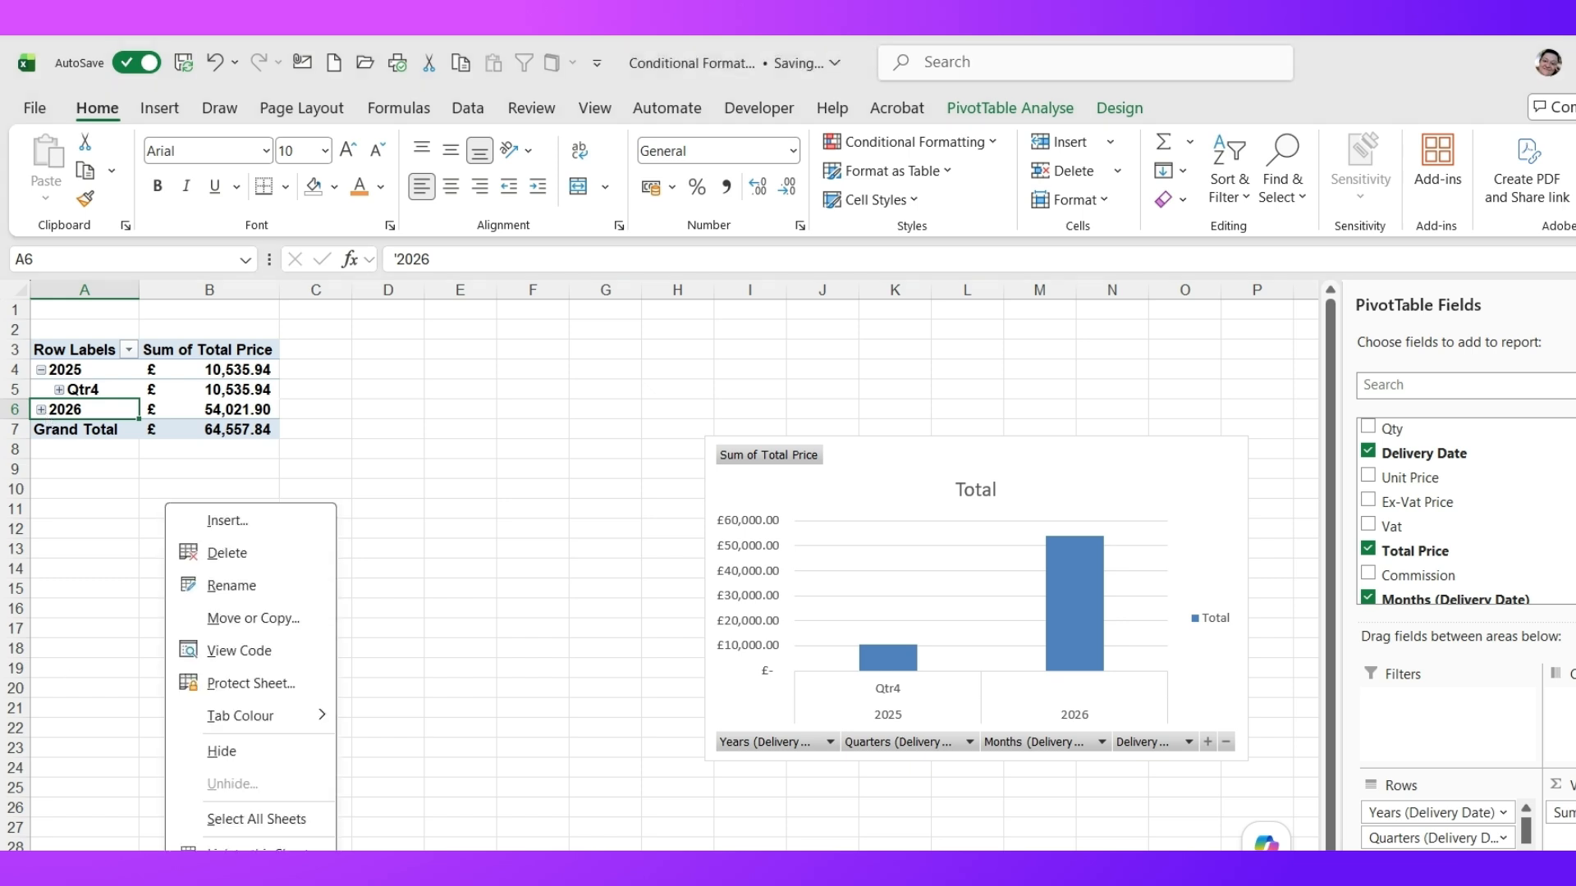
pyautogui.click(228, 556)
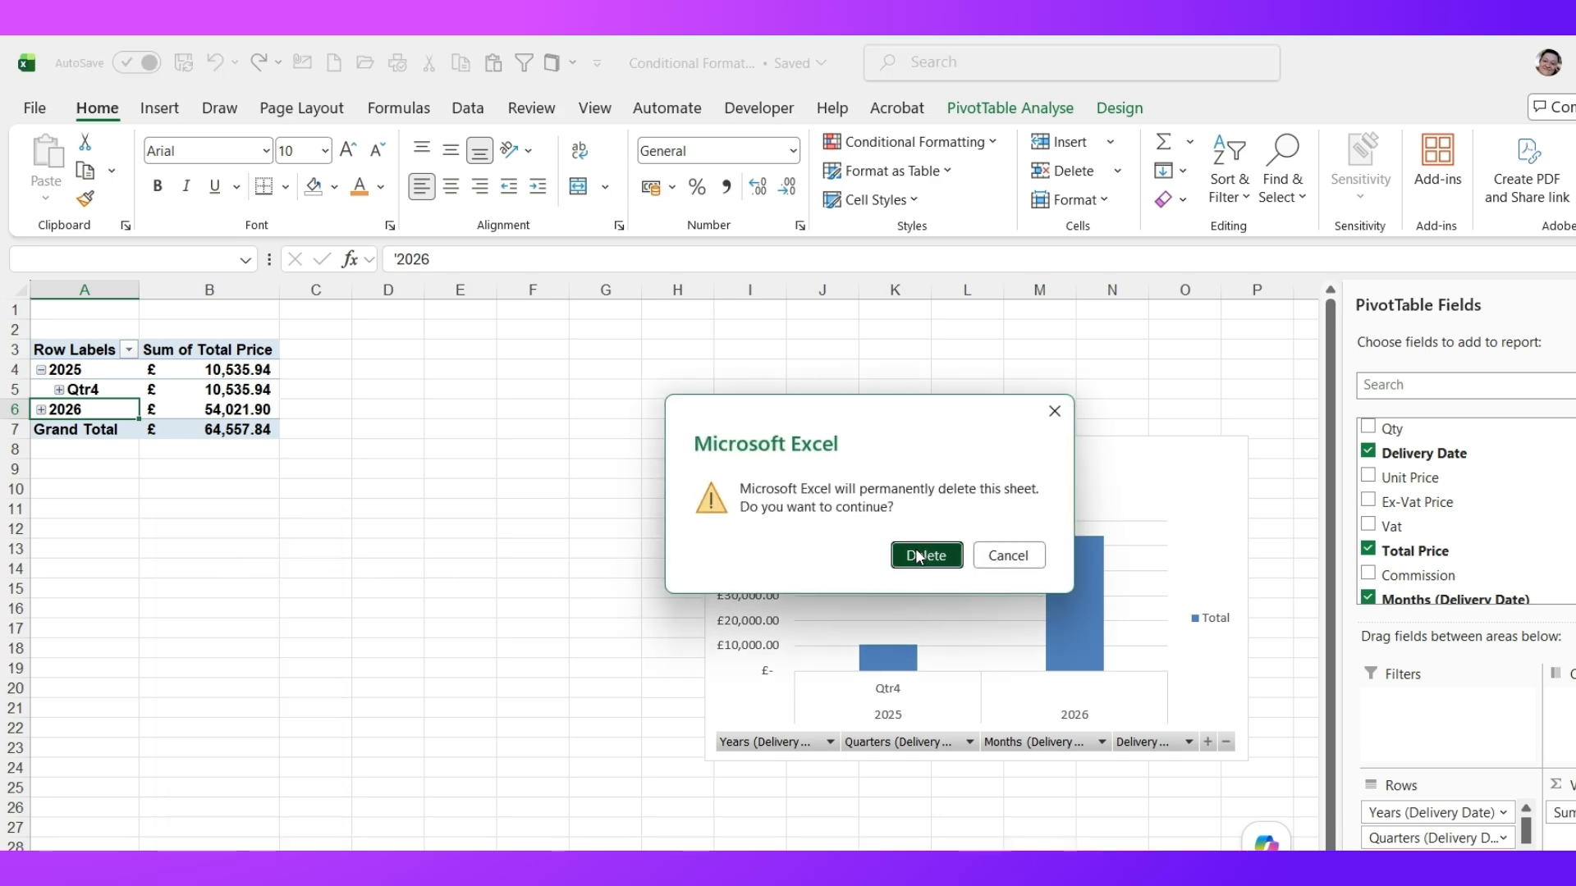
pyautogui.click(922, 556)
pyautogui.click(593, 504)
# Enter the non-existent date 29/2/2026 as the delivery date in cell F7
pyautogui.click(669, 428)
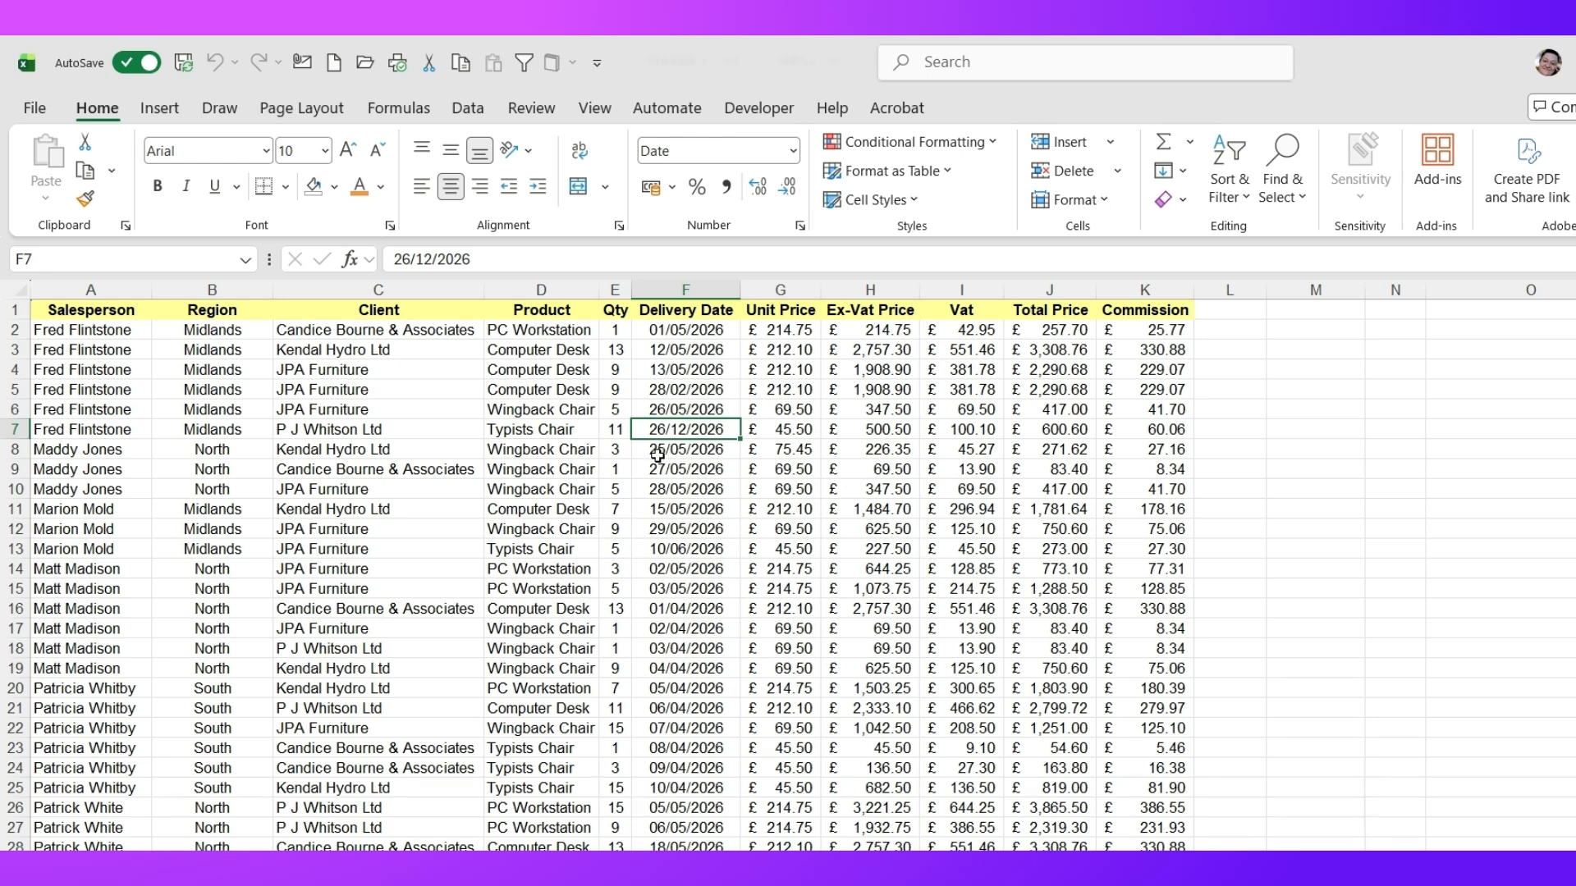
pyautogui.write('29/2/')
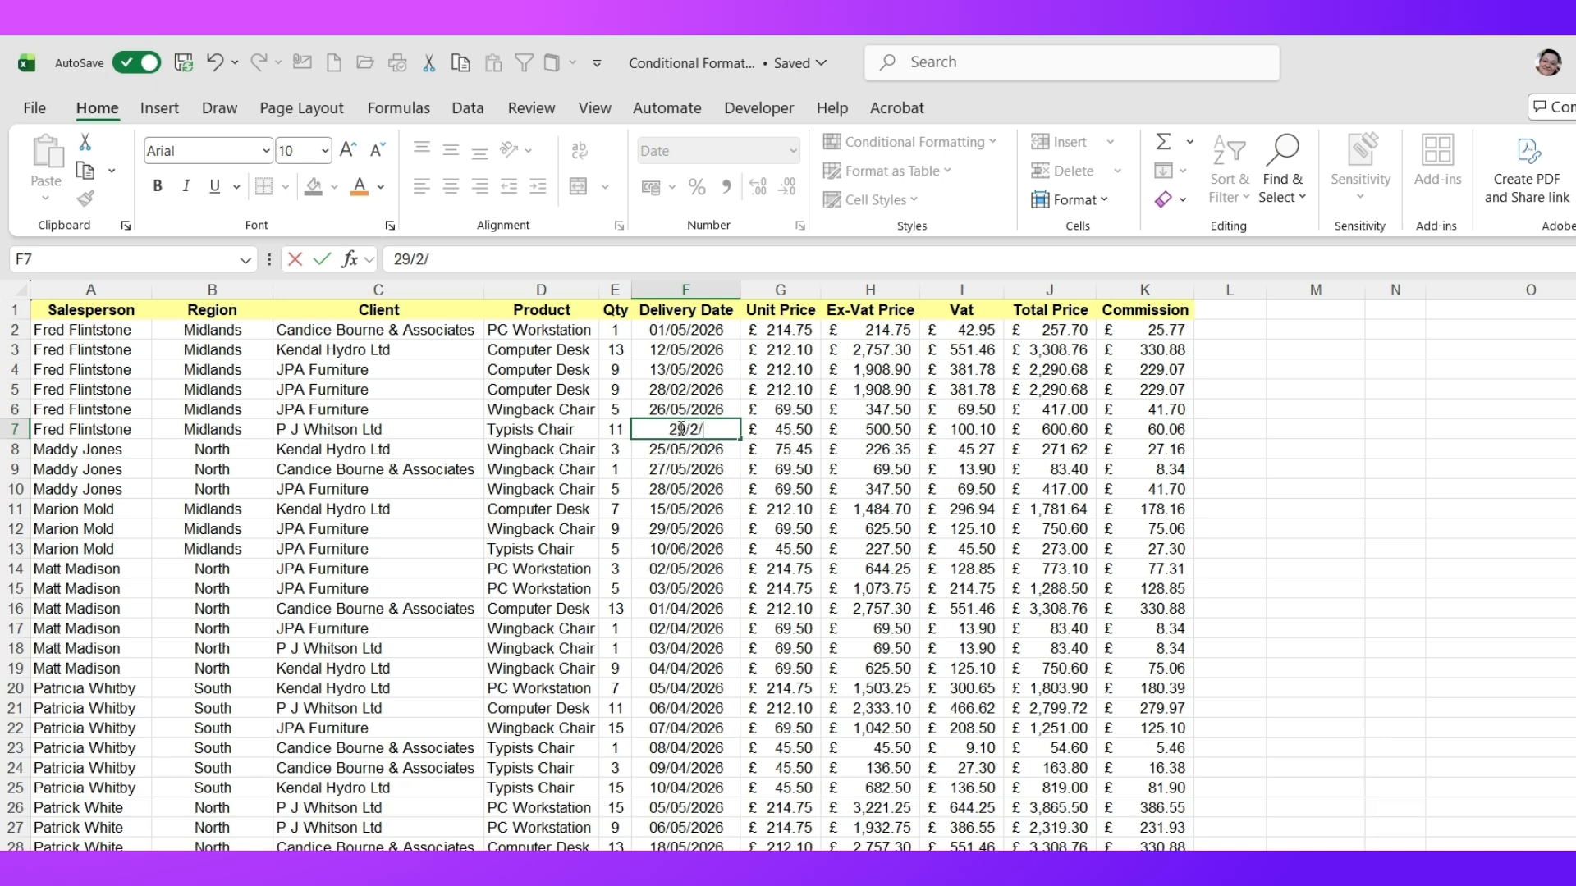
pyautogui.write('2026')
pyautogui.press('Return')
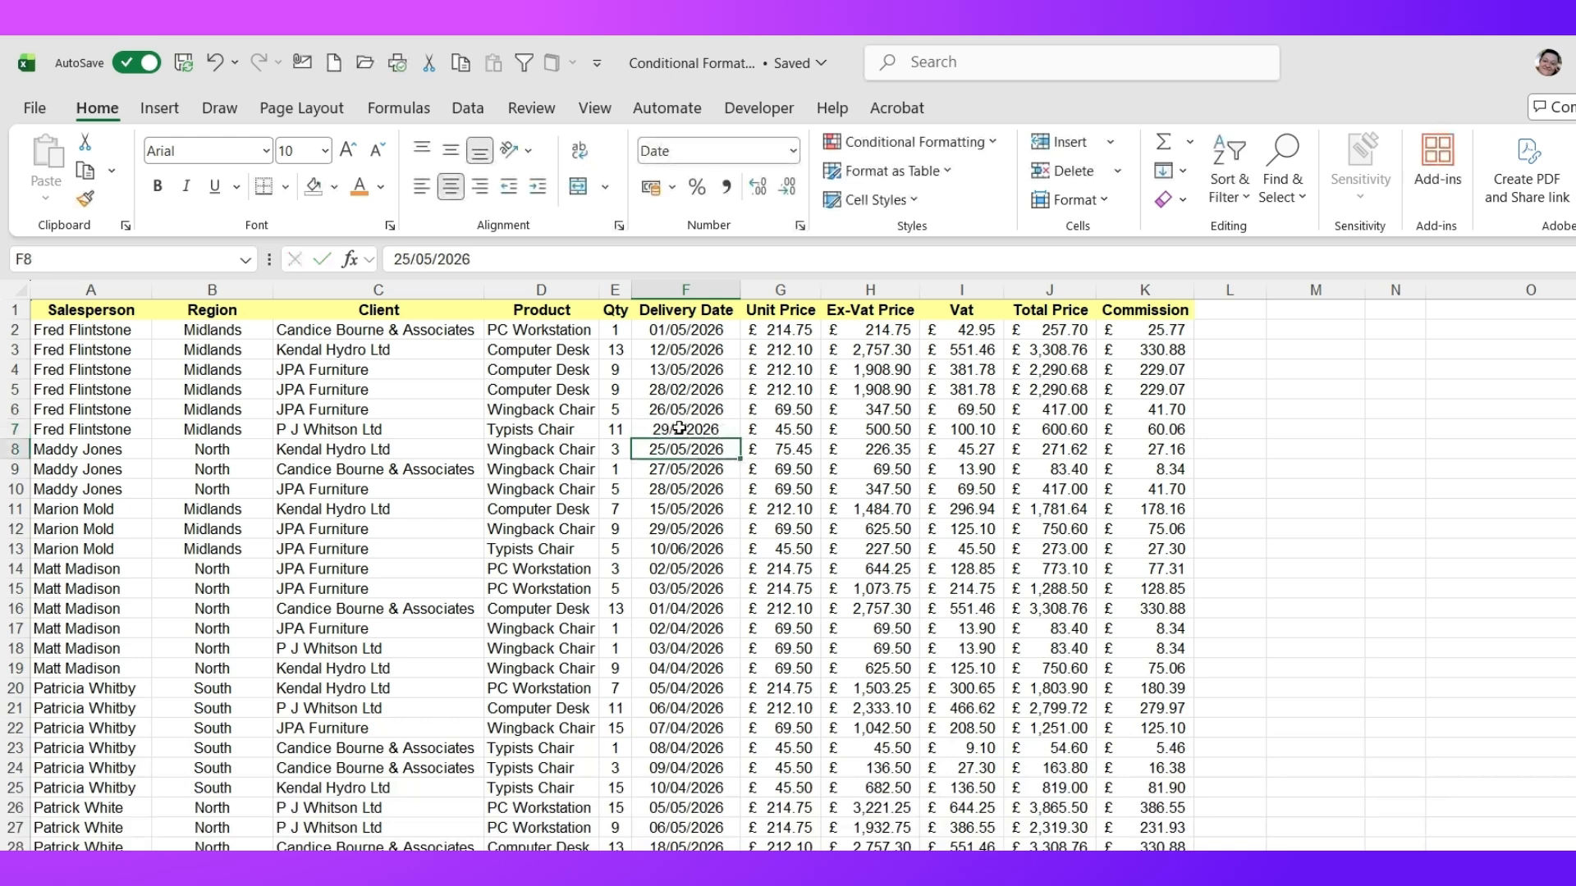
# Enter the month-first date 12/25/2025 as the delivery date in cell F12 and reselect that cell to inspect it
pyautogui.click(690, 532)
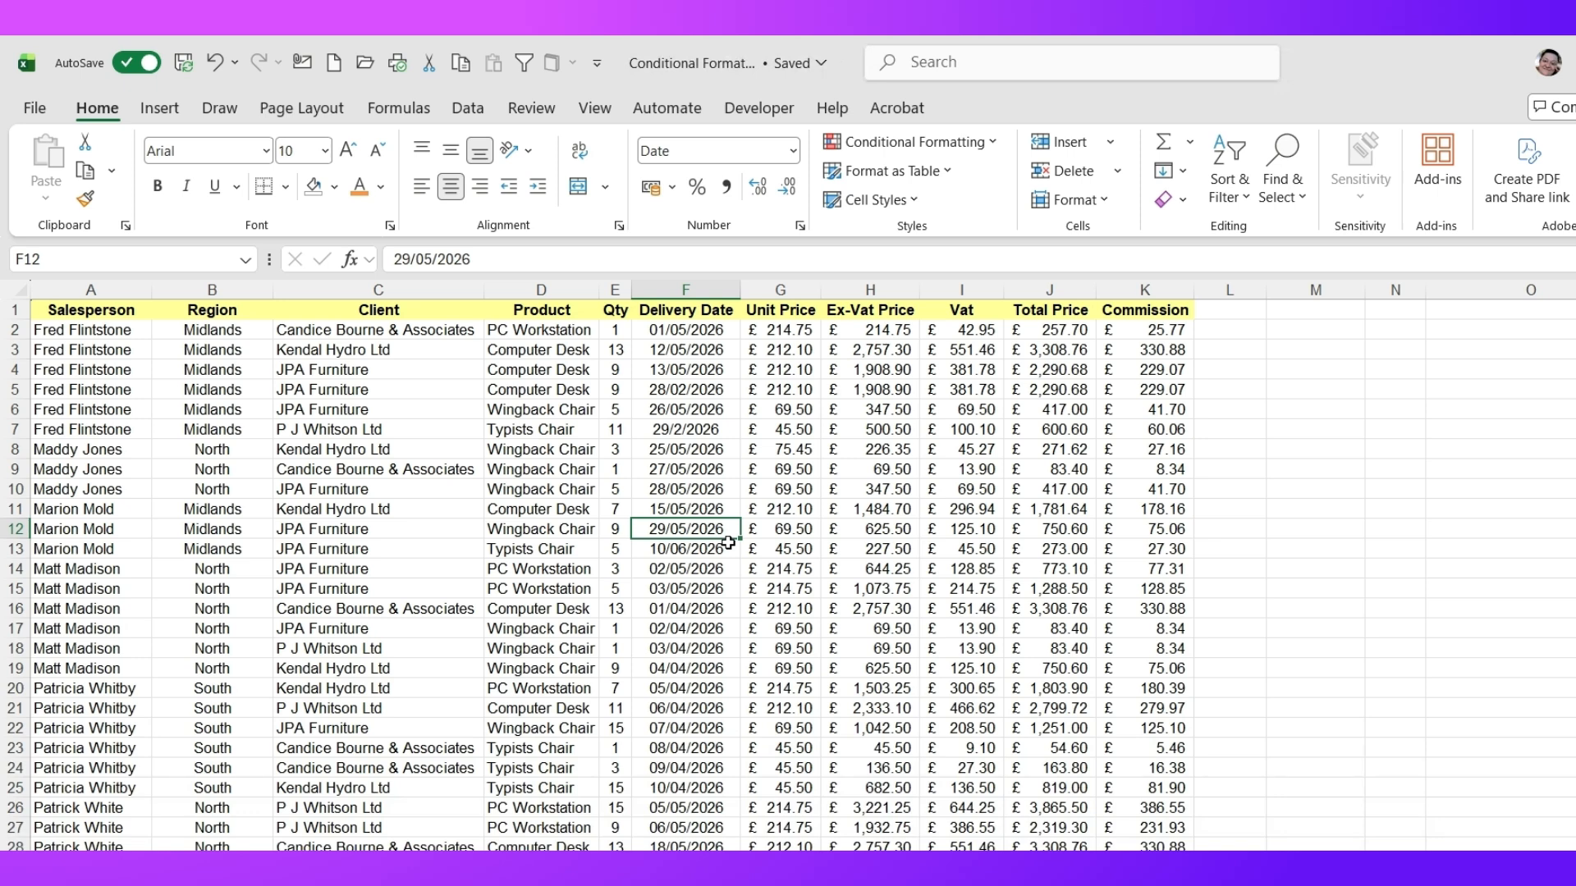
pyautogui.write('12/')
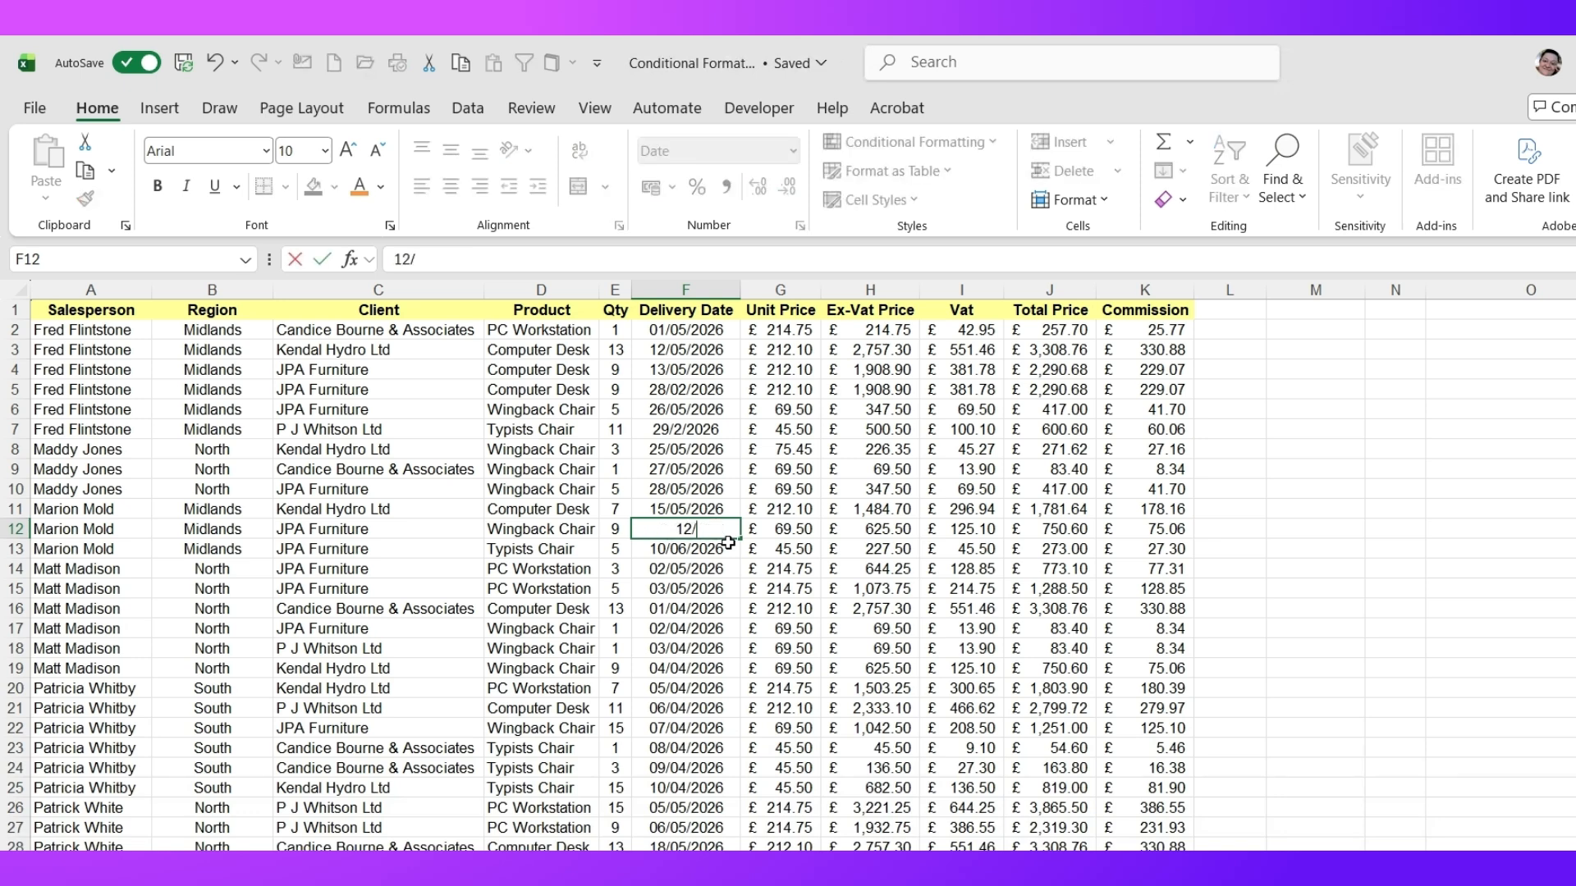
pyautogui.write('25/2025')
pyautogui.press('Return')
pyautogui.click(716, 522)
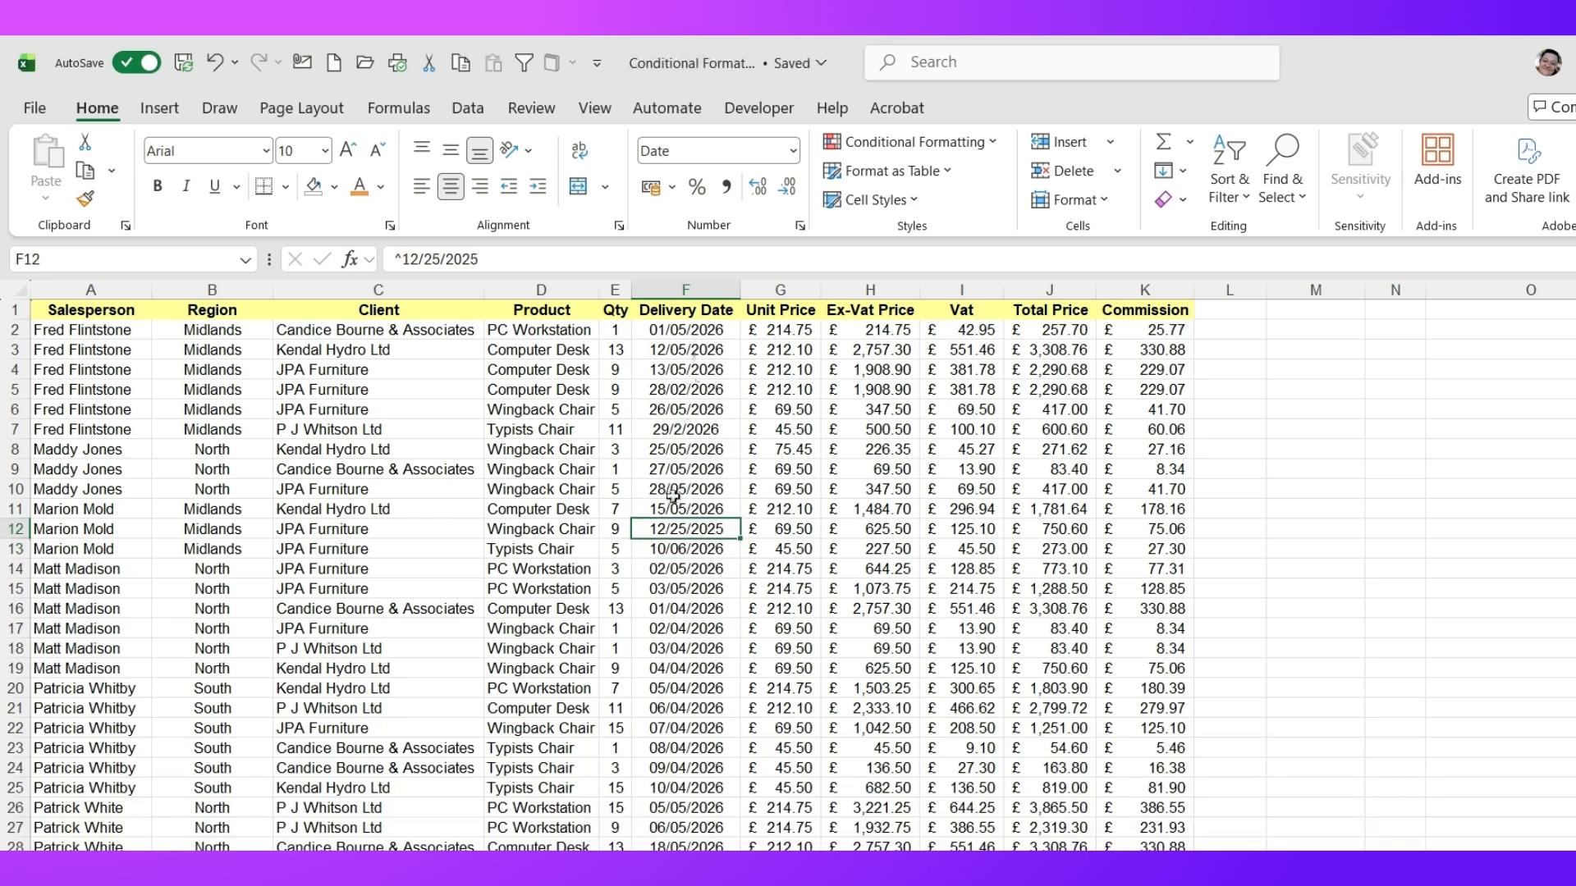
# Edit the delivery date in cell F7 to read 29/02/2026 with a two-digit month
pyautogui.click(711, 429)
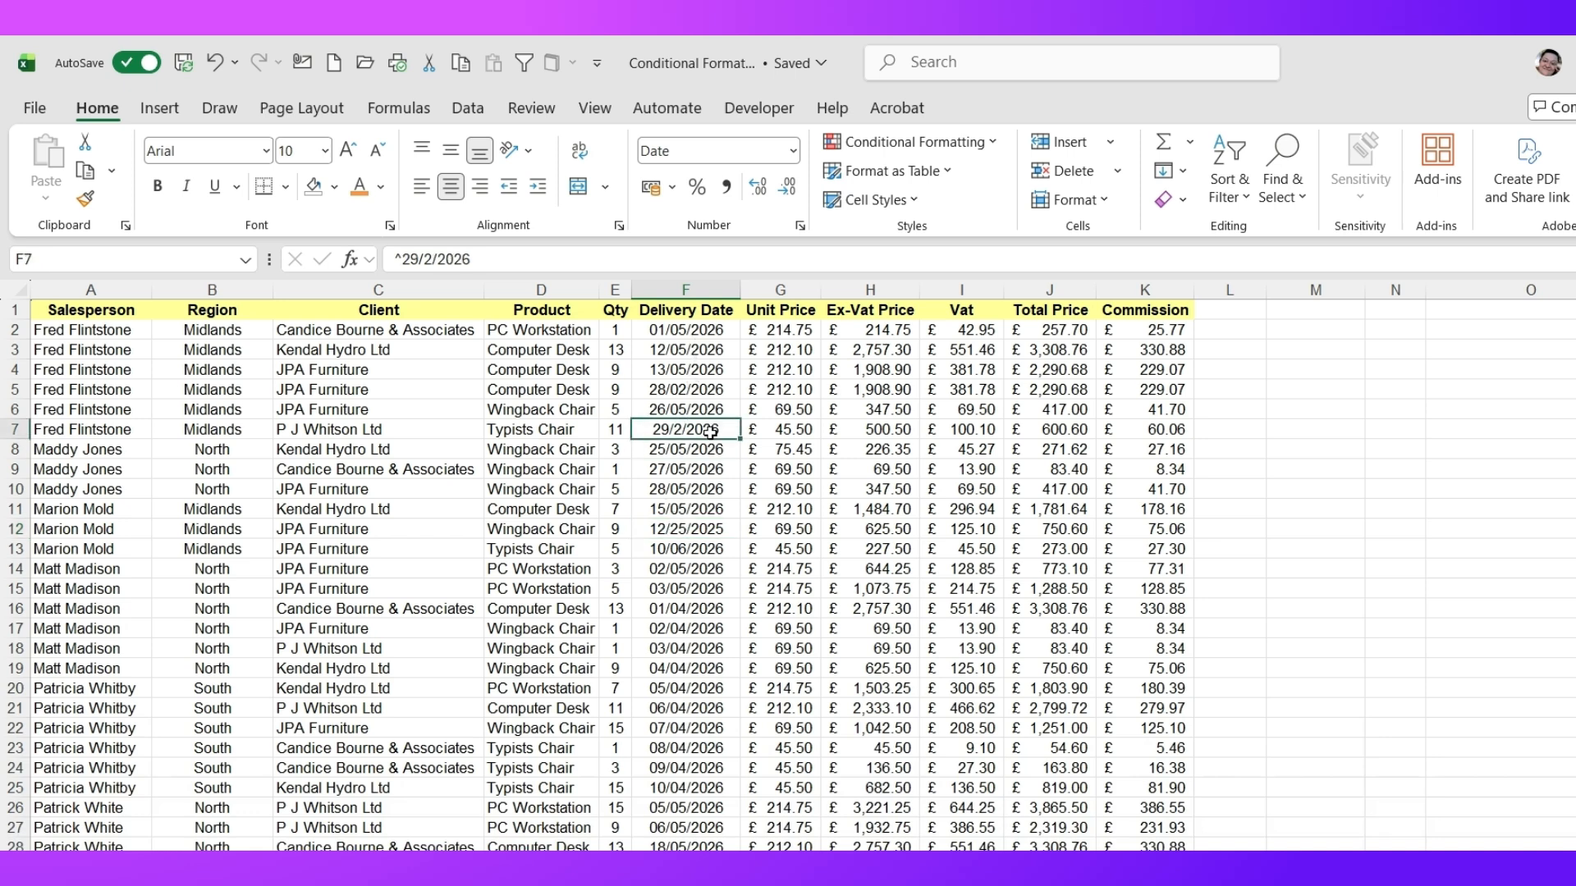
pyautogui.click(426, 258)
pyautogui.write('0')
pyautogui.press('Return')
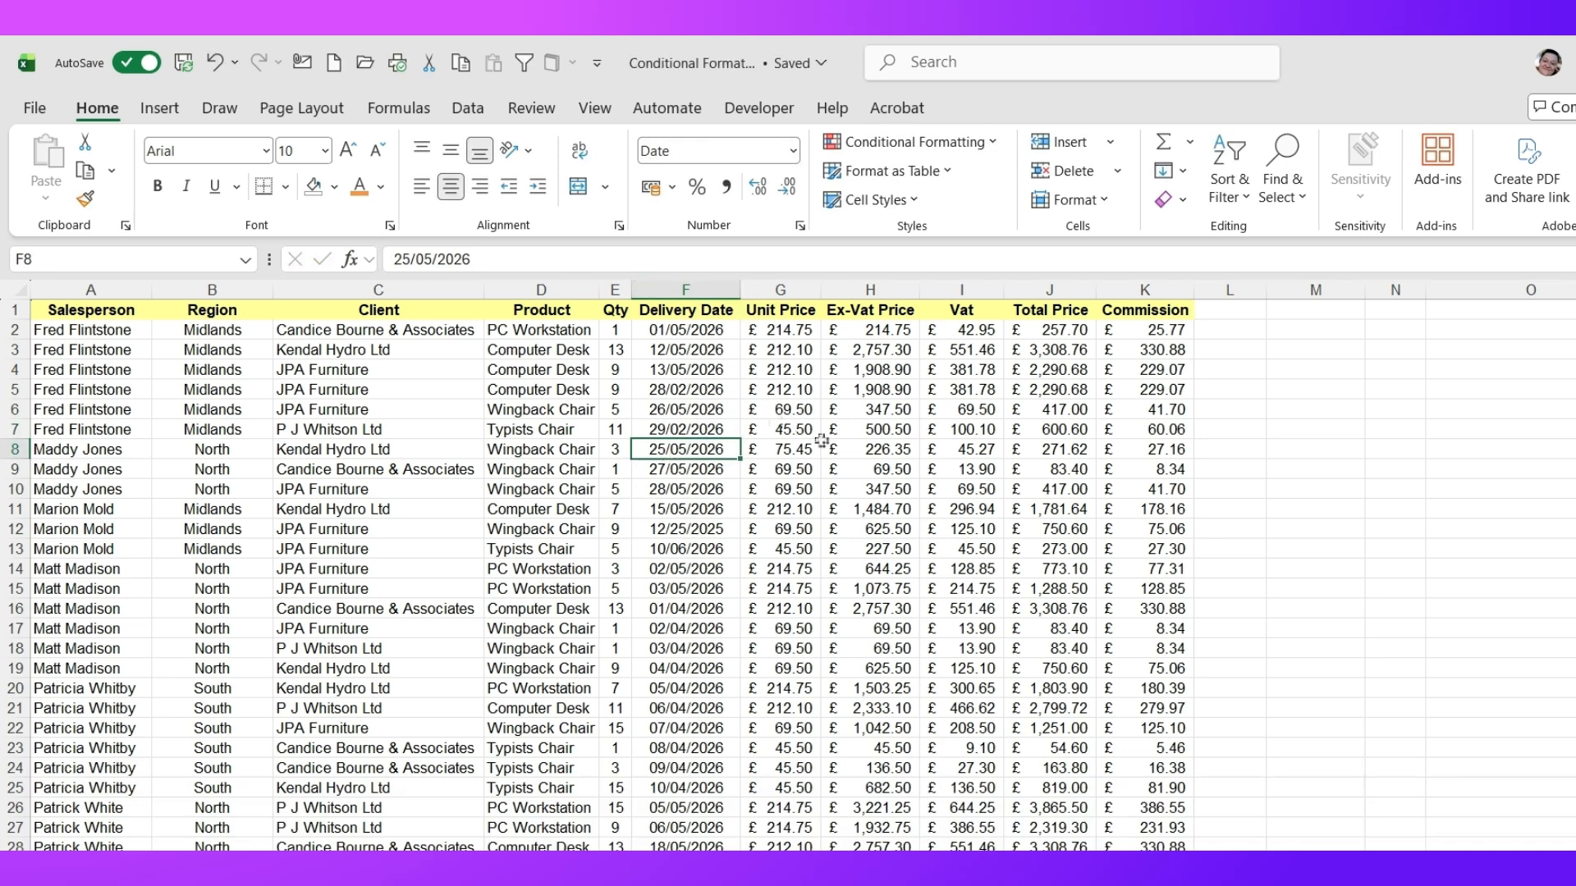
# Insert a new PivotChart and PivotTable from the edited sales data on a new worksheet
pyautogui.click(722, 569)
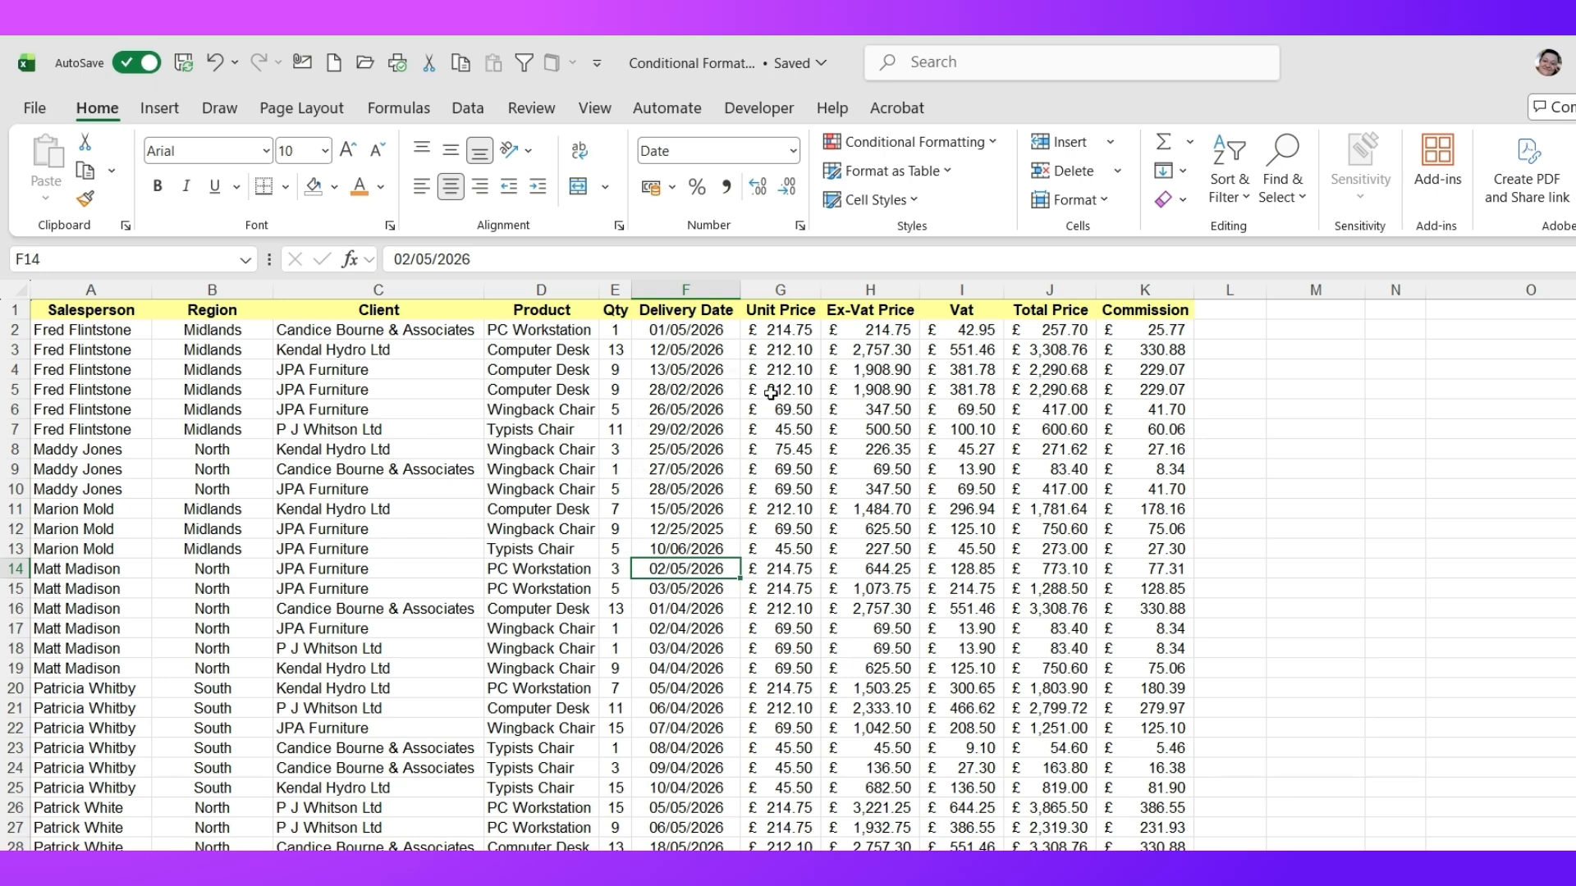
pyautogui.click(158, 108)
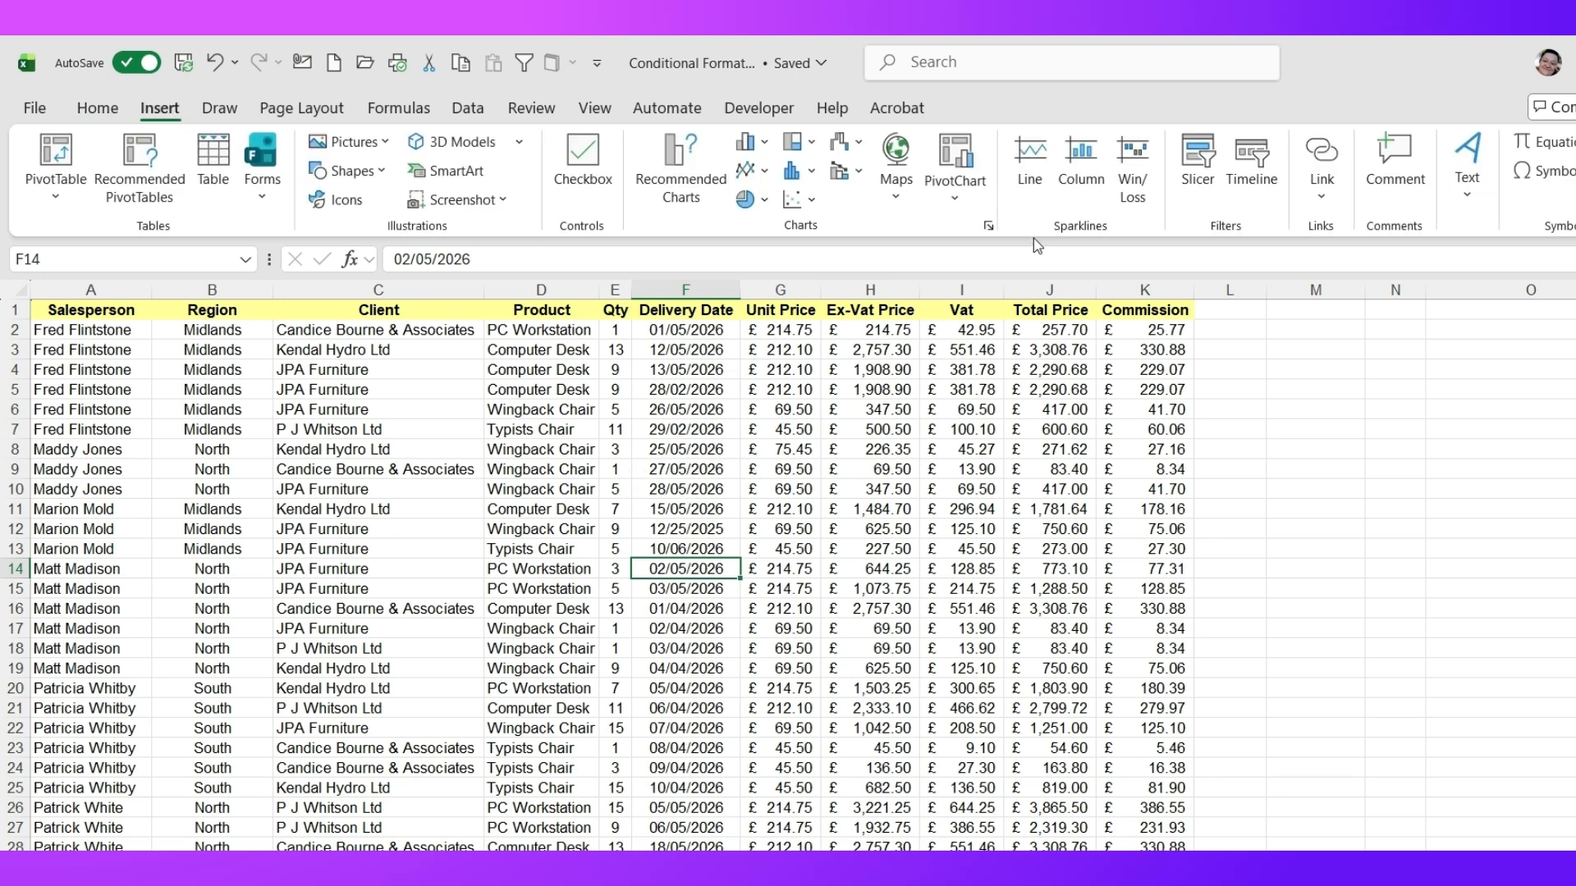
pyautogui.click(970, 205)
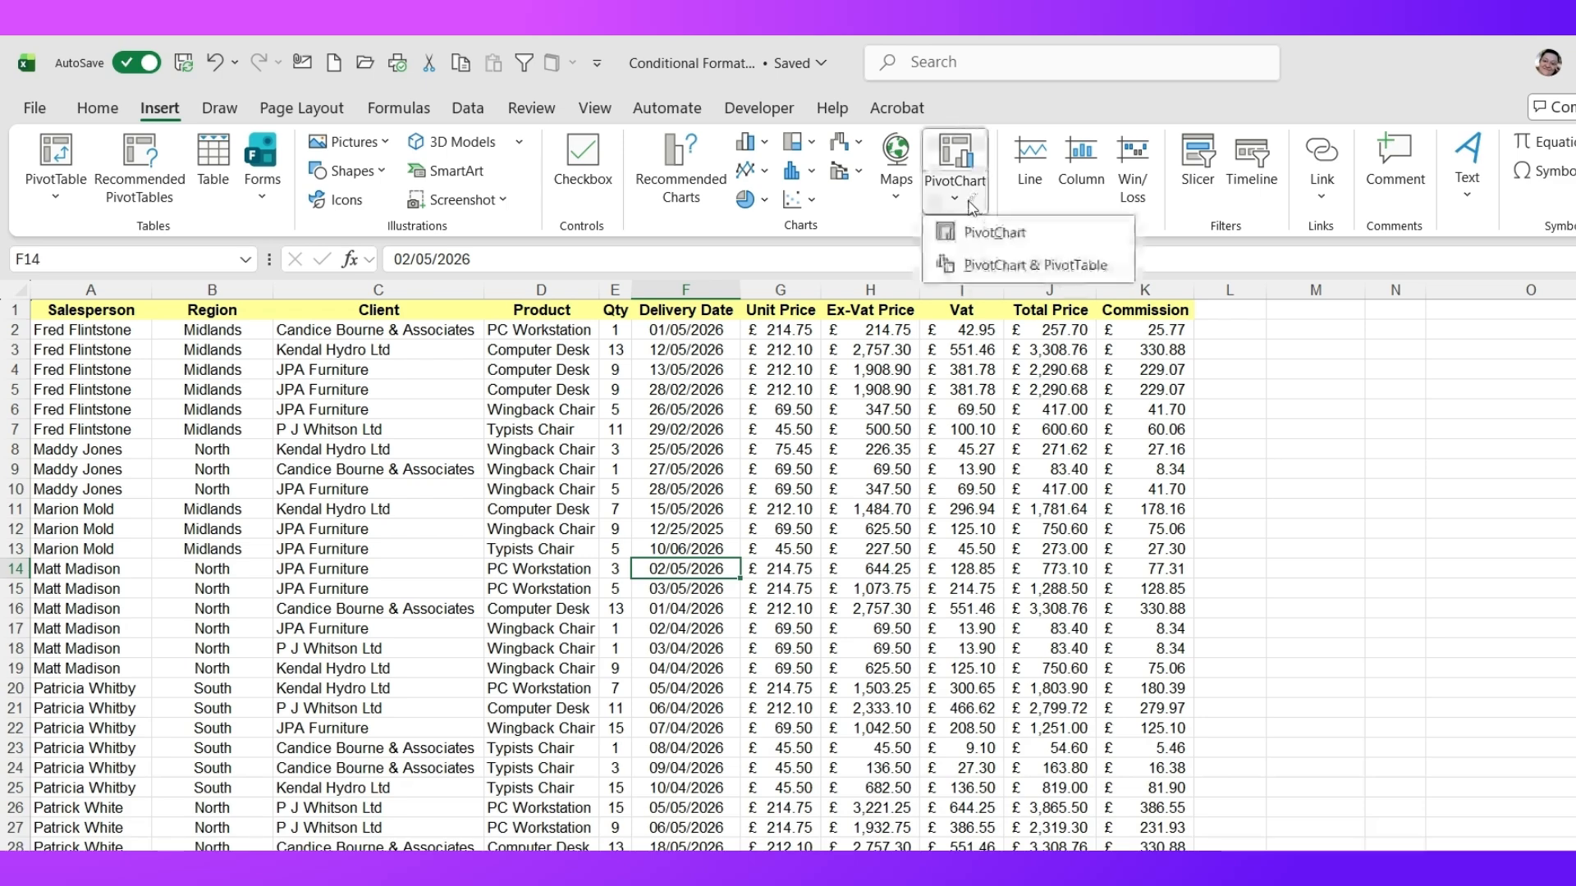
pyautogui.click(1007, 266)
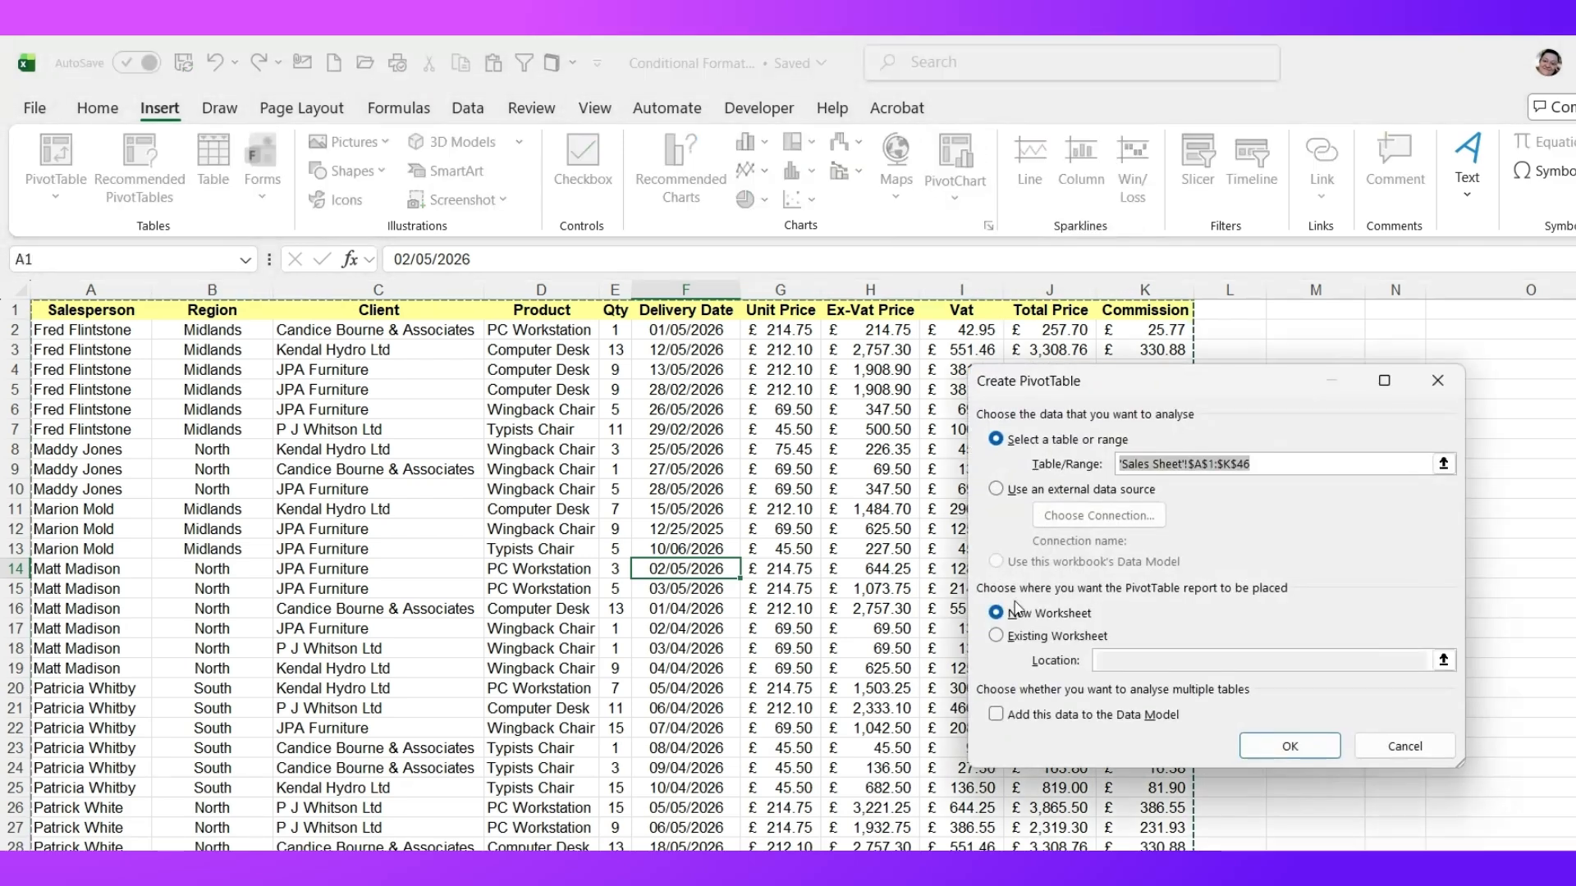
pyautogui.click(1268, 746)
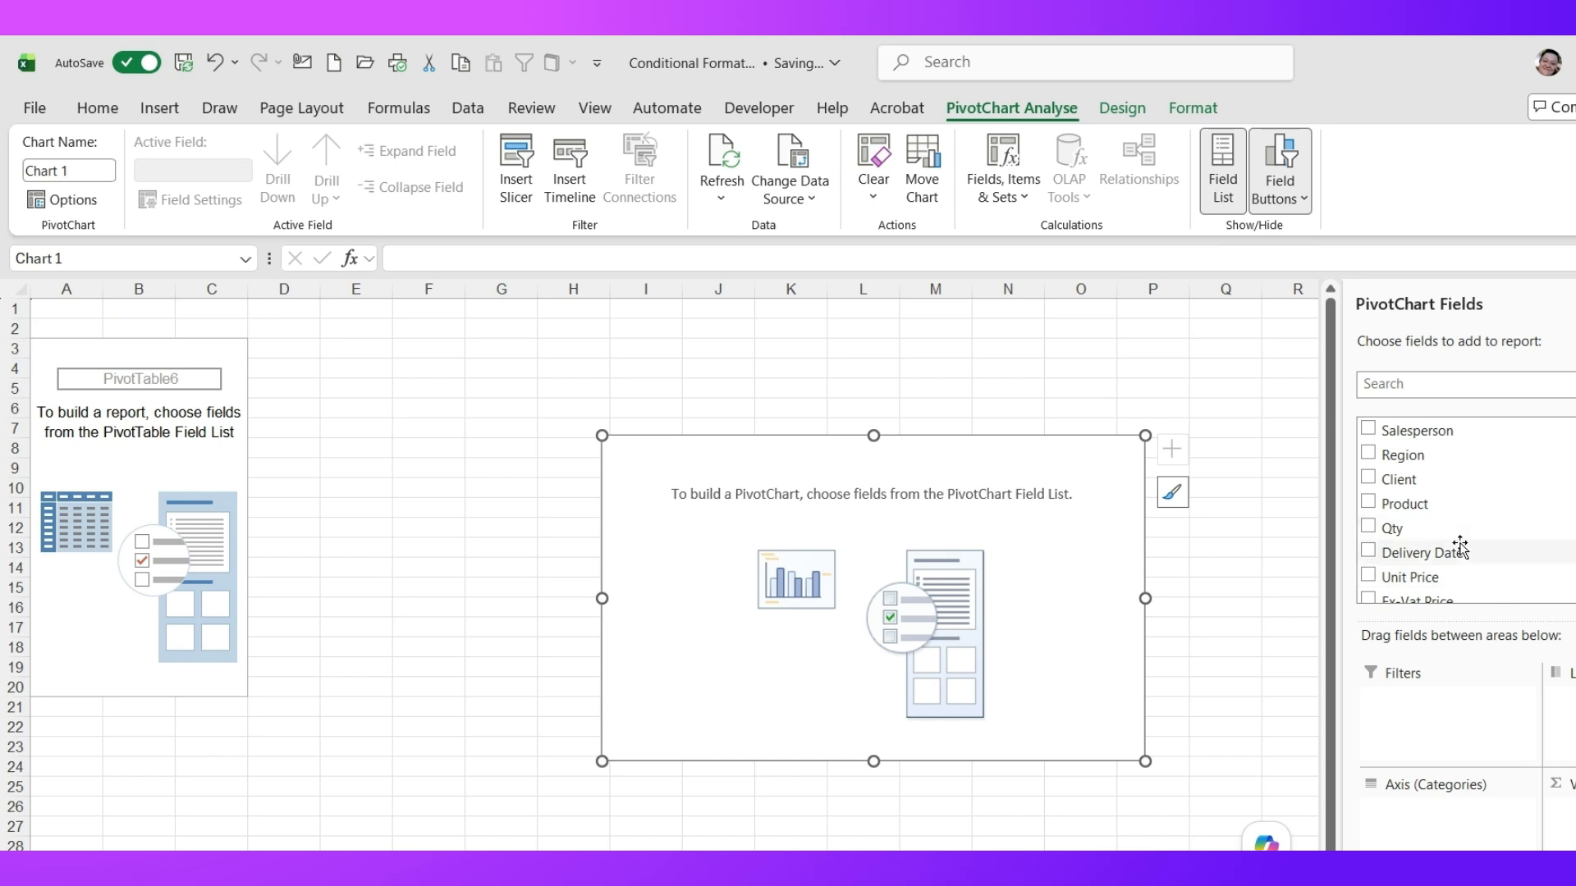
# Place Delivery Date in the chart's axis categories and Total Price in its values, and select a date row label to check it
pyautogui.moveTo(1468, 554); pyautogui.dragTo(1484, 848)
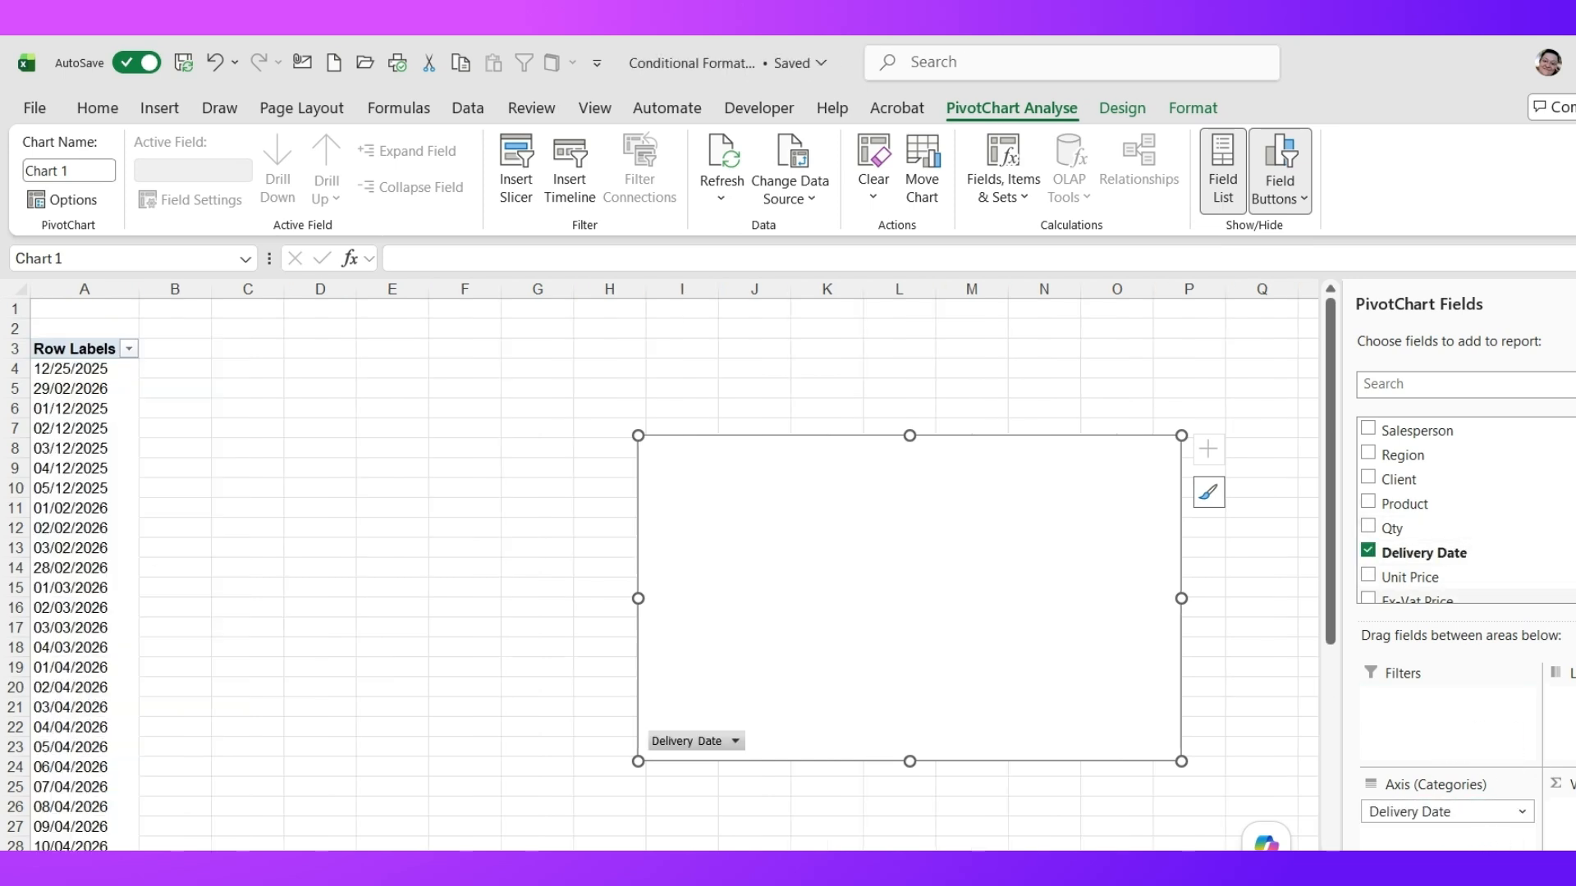
pyautogui.scroll(-3, 1420, 485)
pyautogui.moveTo(1548, 538); pyautogui.dragTo(1559, 808)
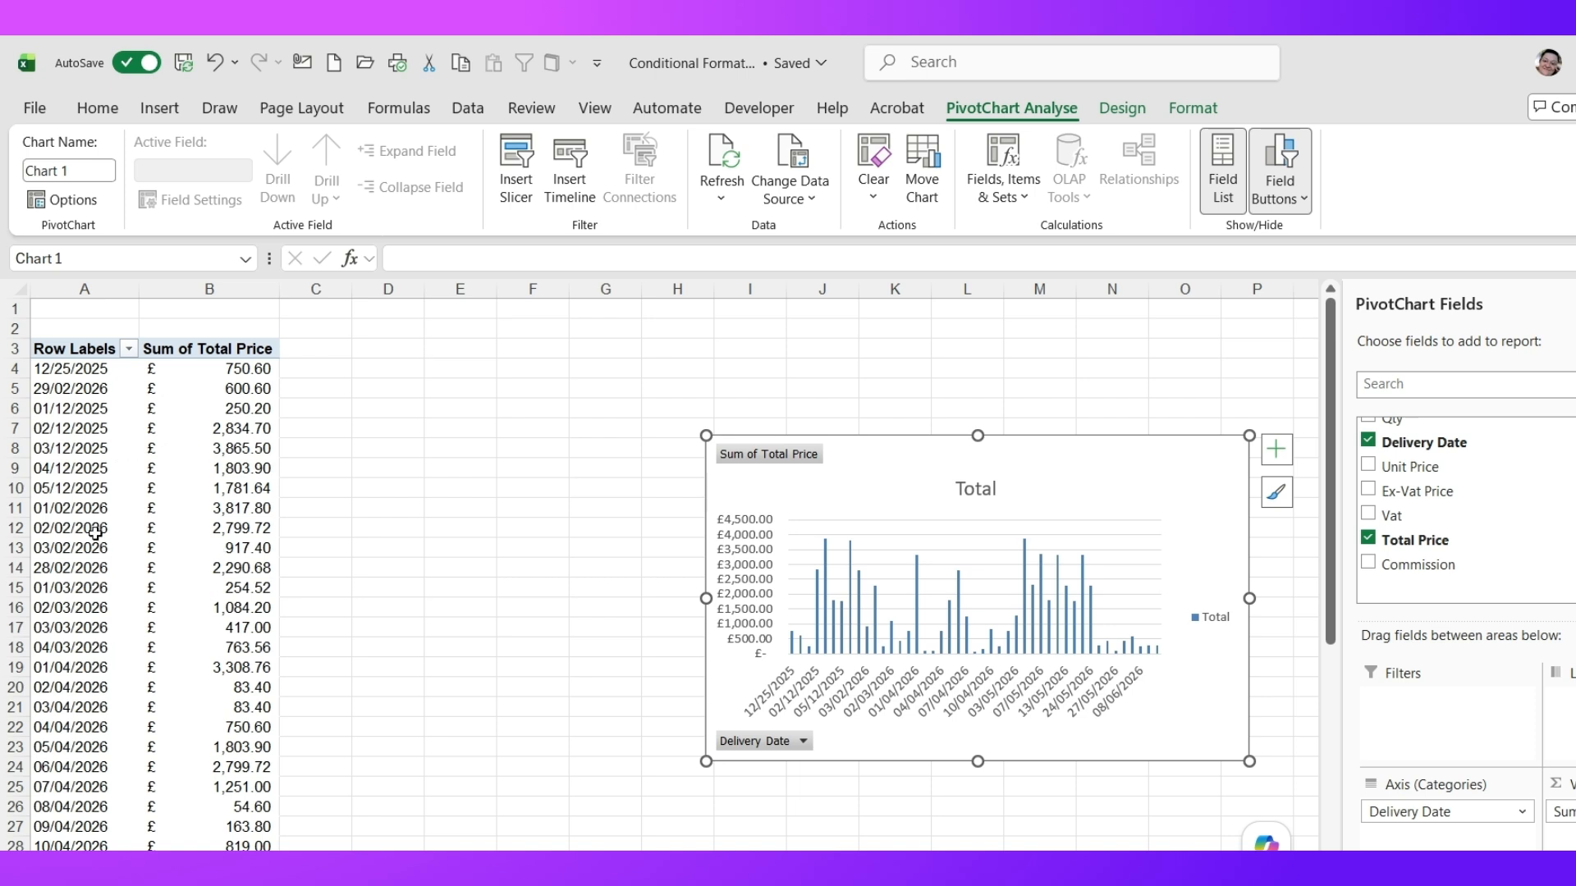
pyautogui.click(89, 447)
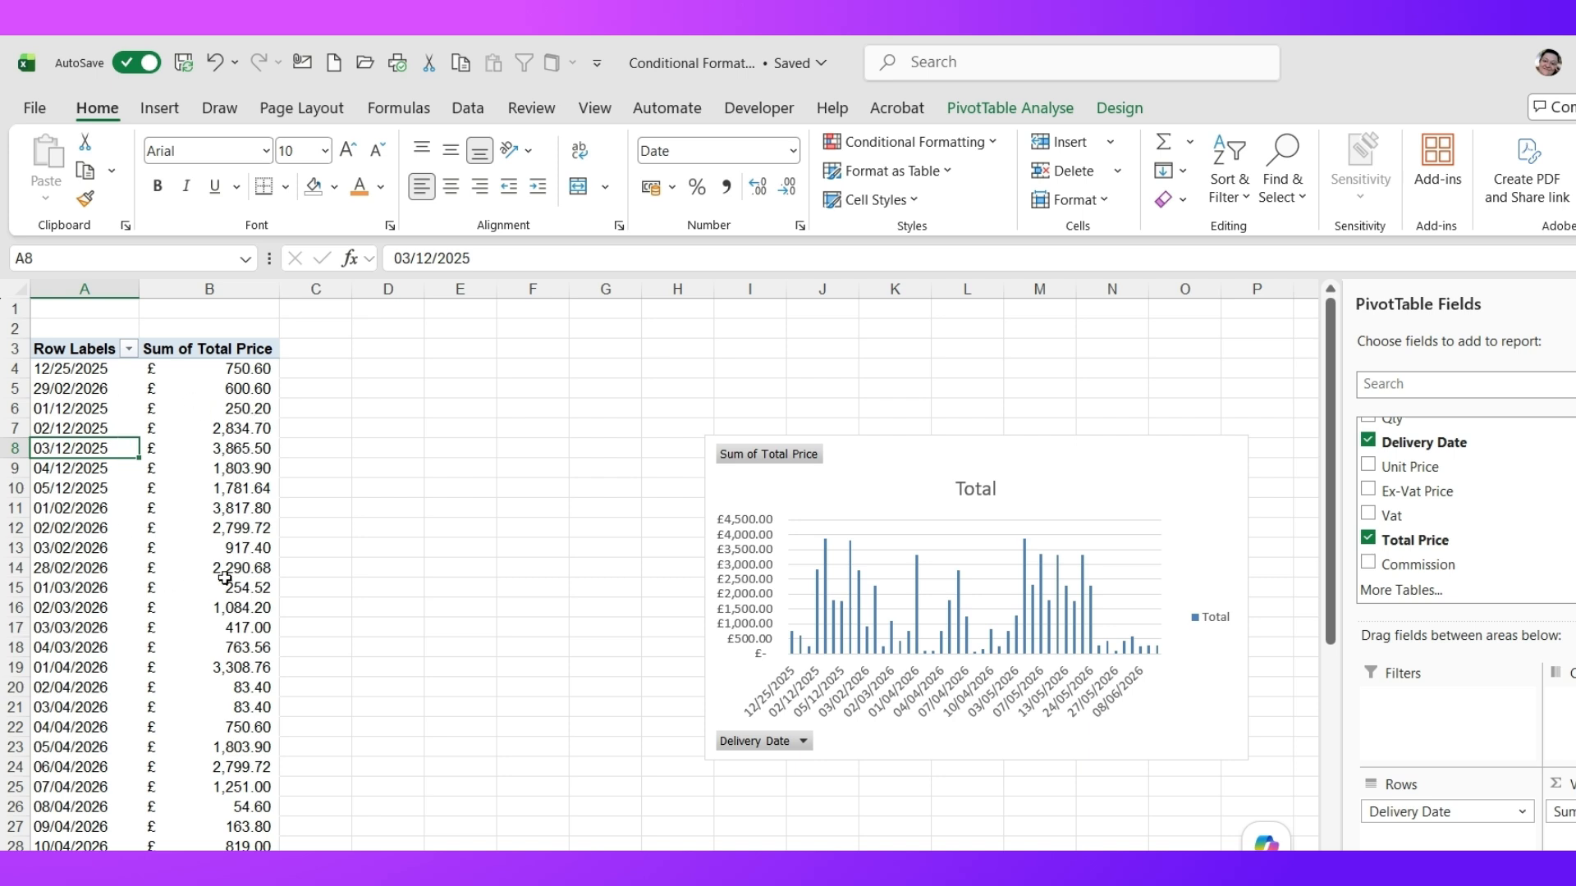
# Delete the worksheet holding the ungrouped PivotTable and its chart
pyautogui.rightClick(172, 854)
pyautogui.click(281, 562)
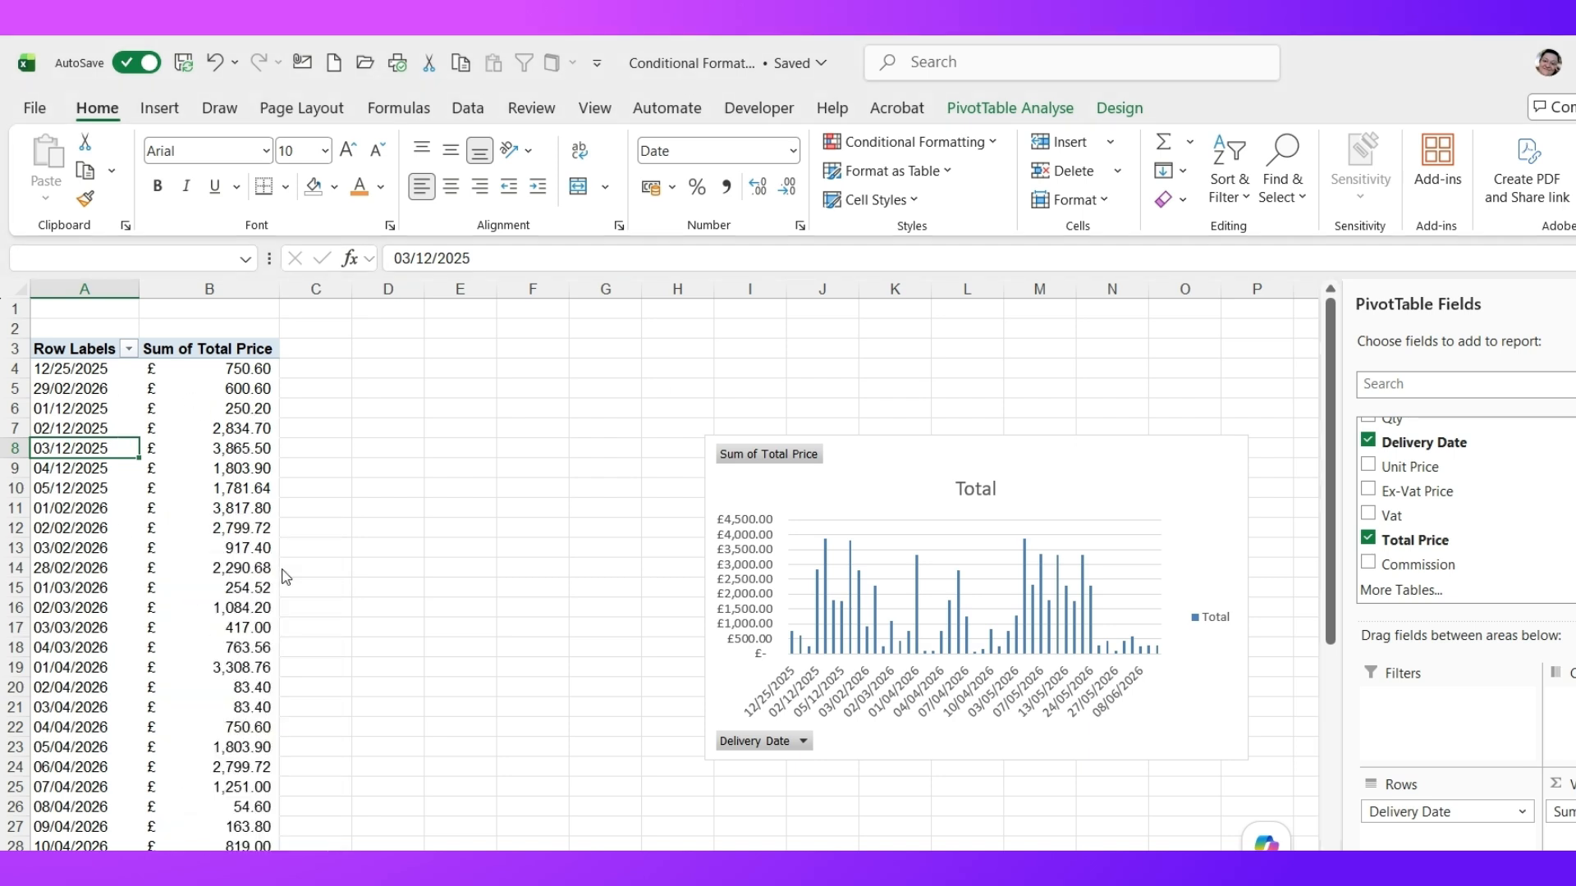
pyautogui.click(918, 555)
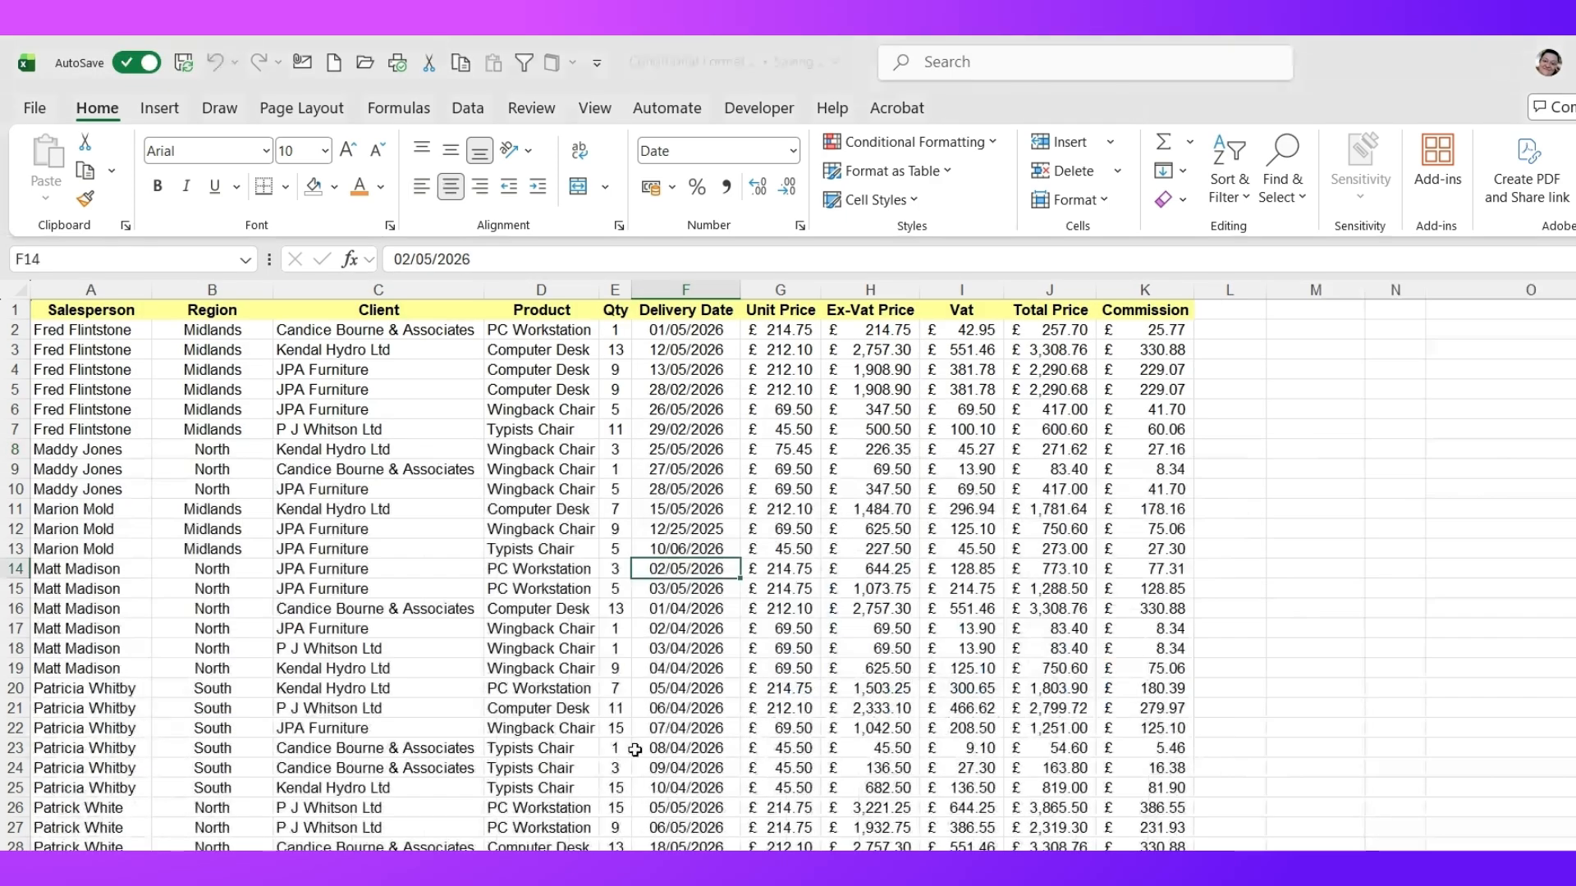
# Set up a Between highlight rule on the whole Delivery Date column for dates from 1/1/2025 to 31/12/2026
pyautogui.click(693, 351)
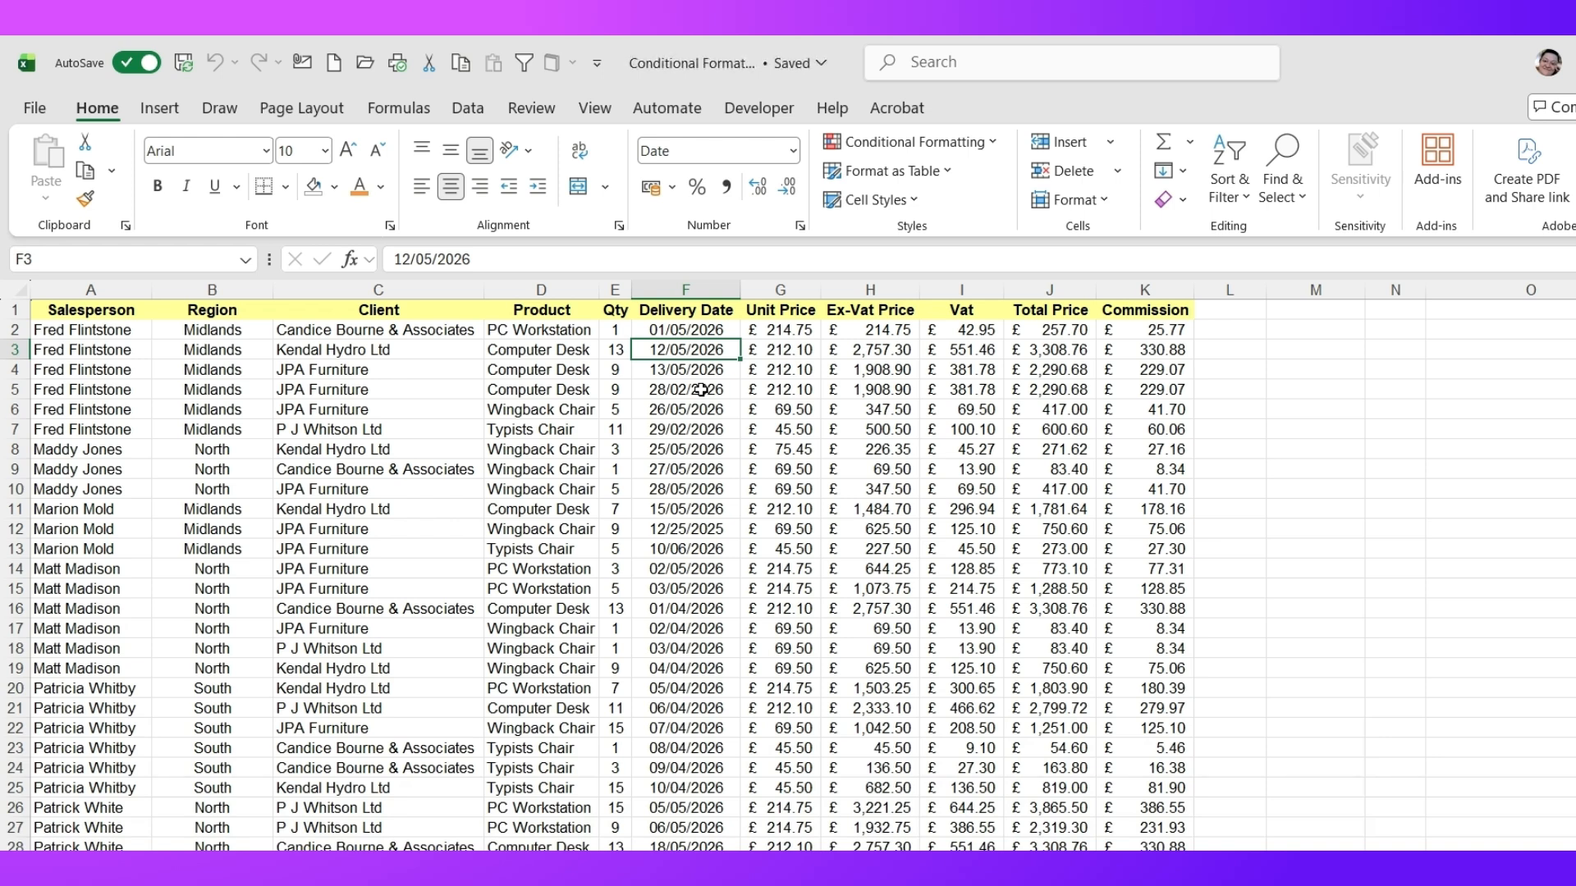
pyautogui.click(689, 289)
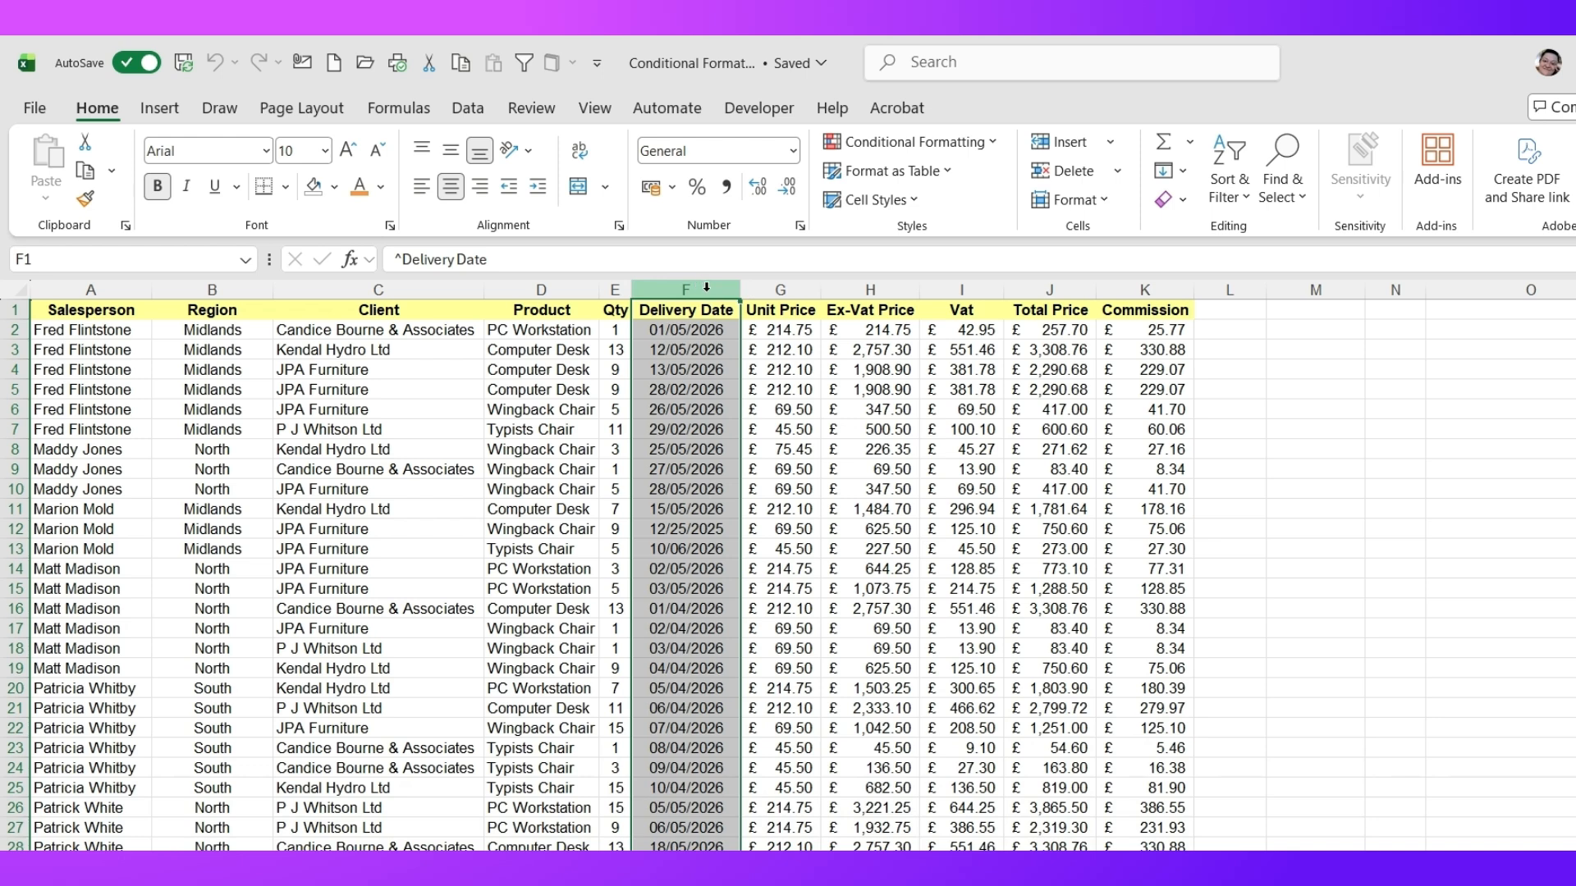
pyautogui.click(925, 148)
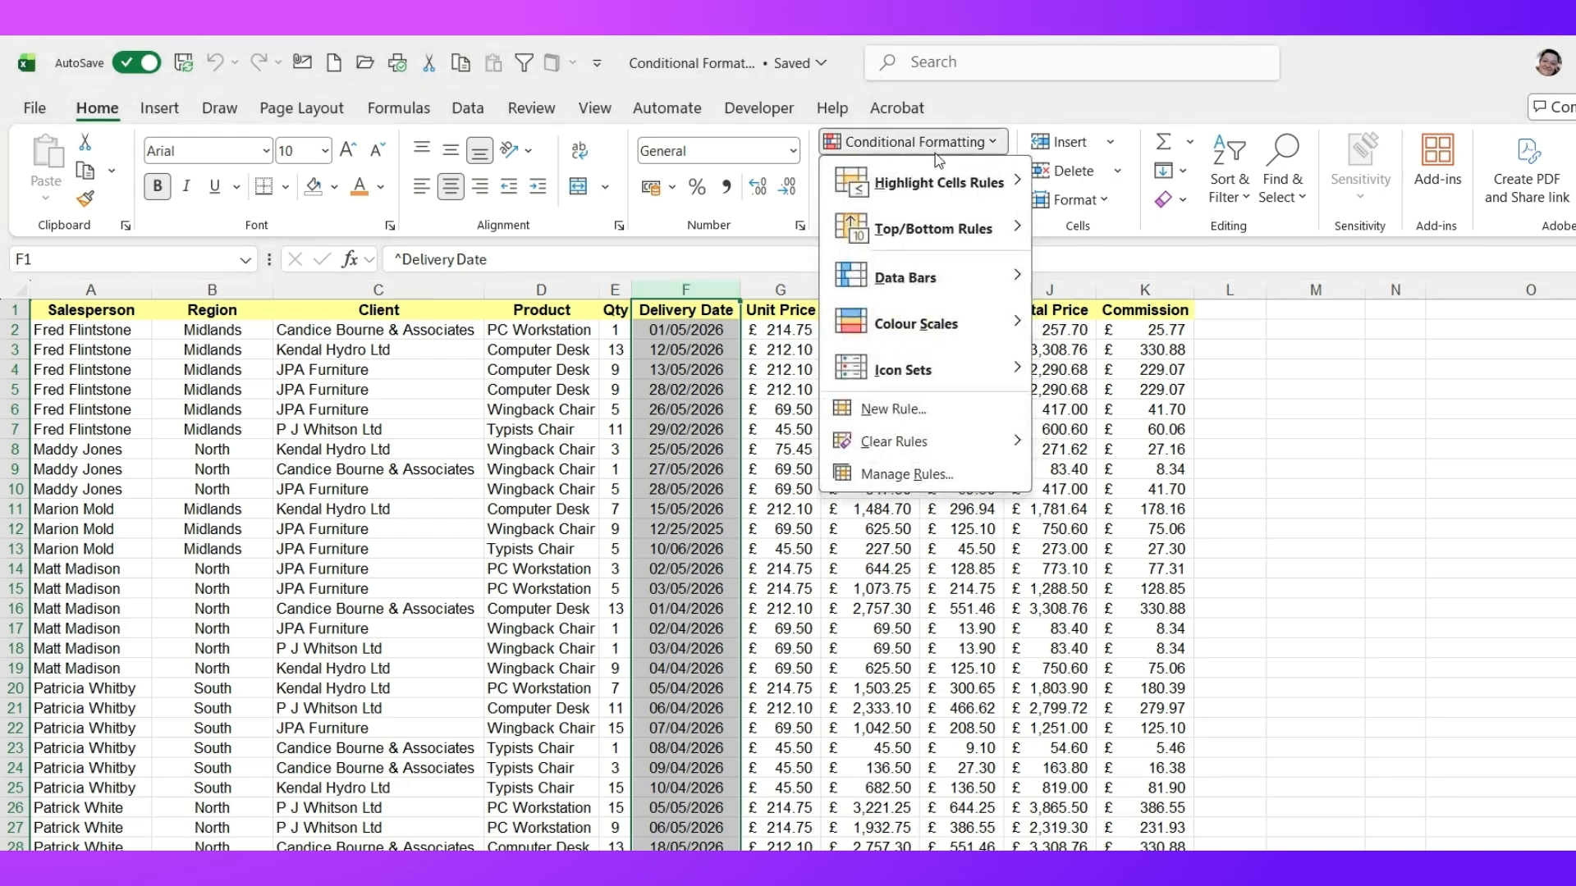
pyautogui.moveTo(938, 189)
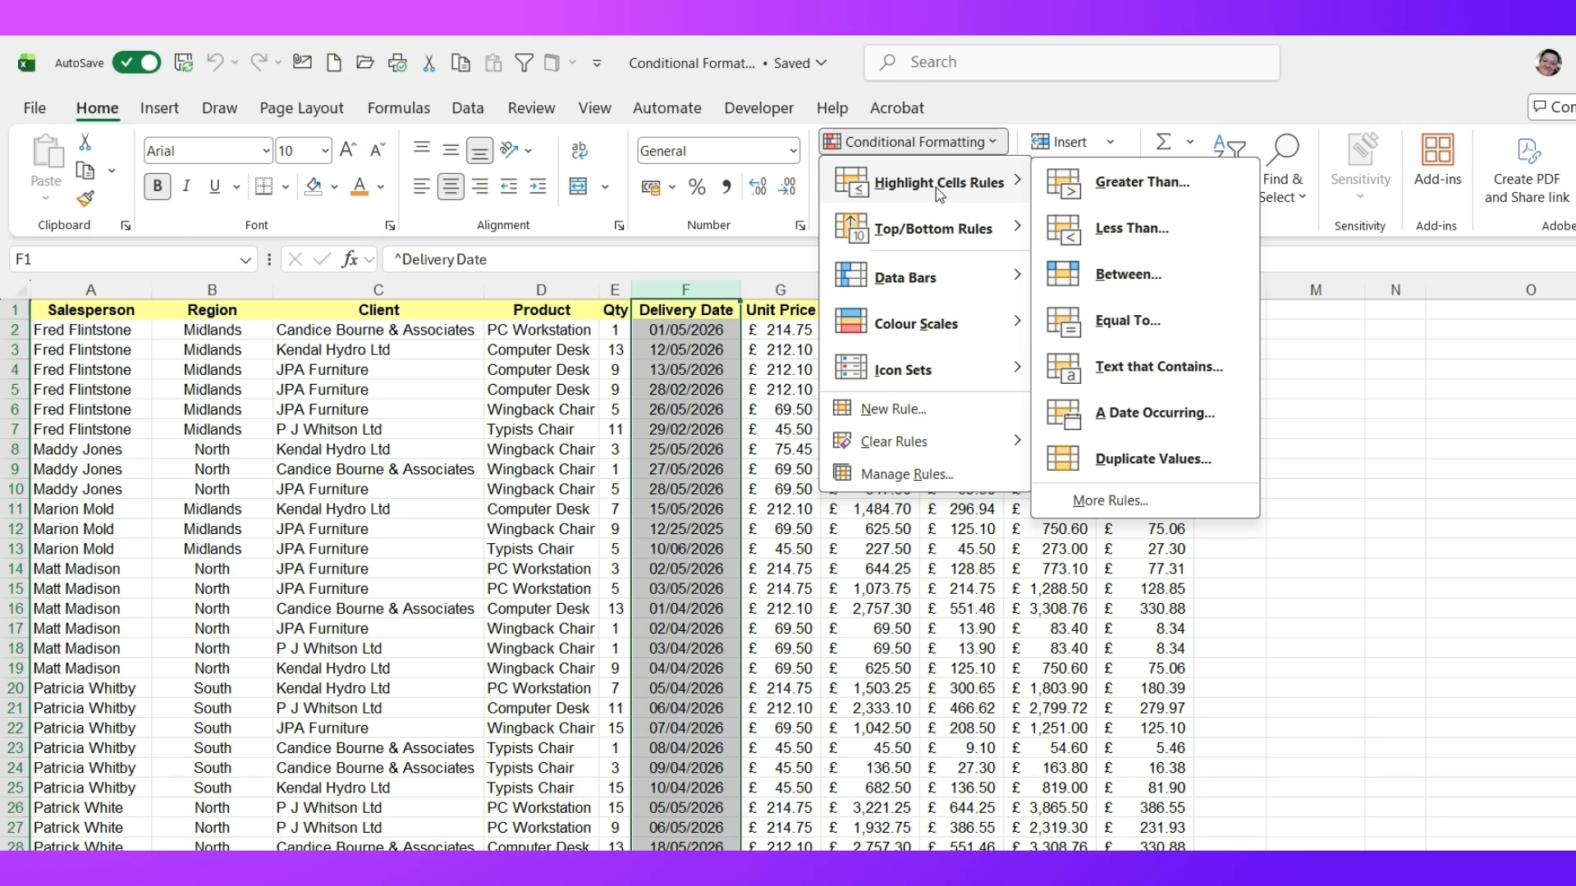
pyautogui.click(1103, 276)
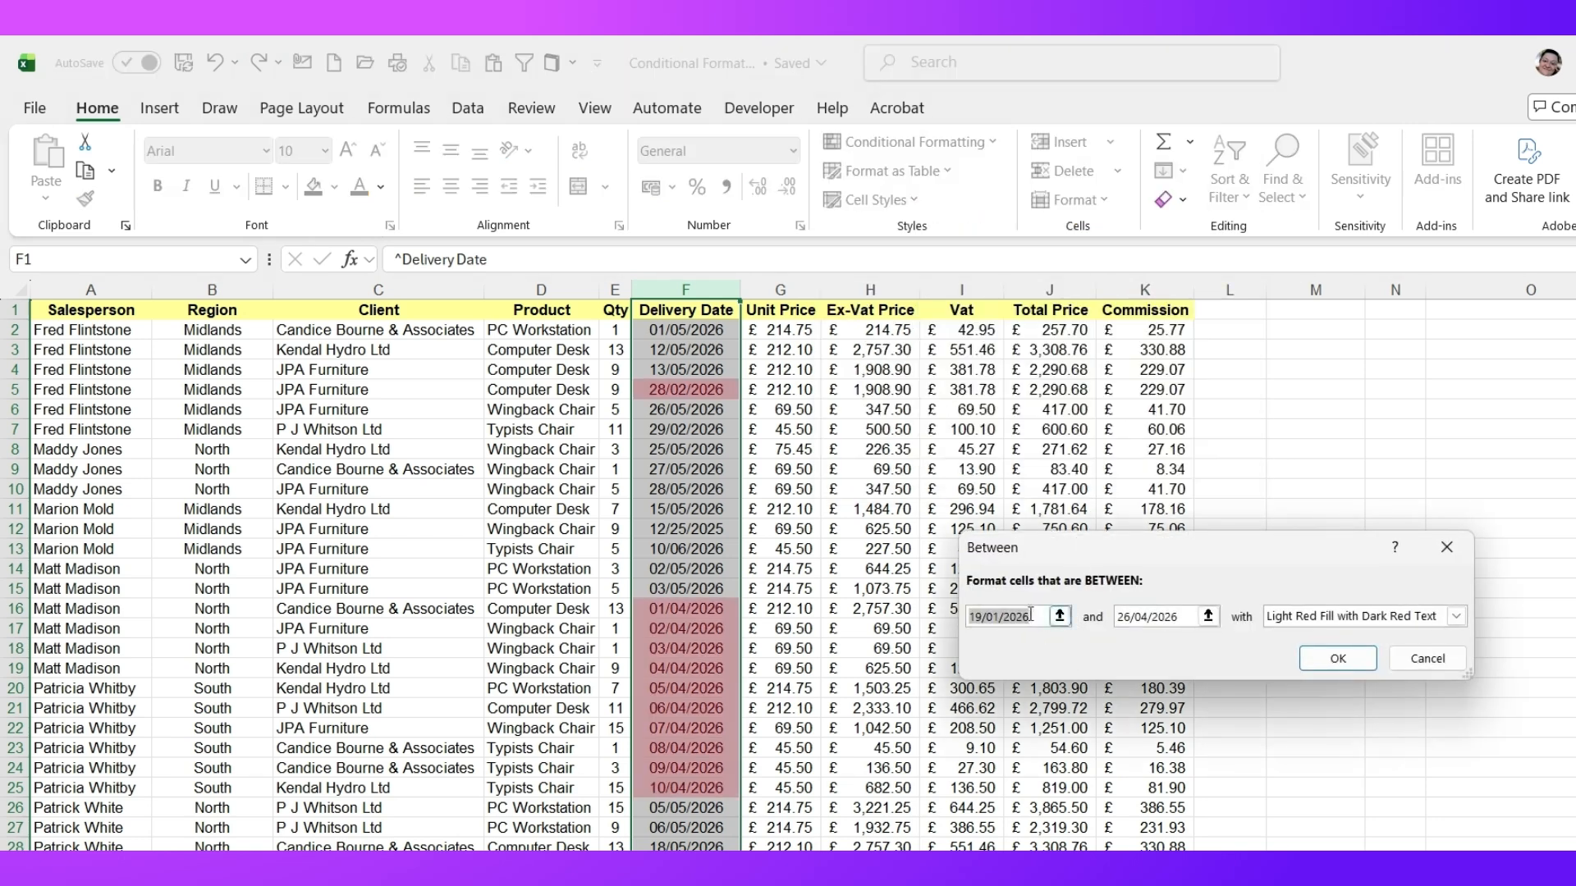
pyautogui.moveTo(1108, 548); pyautogui.dragTo(1111, 497)
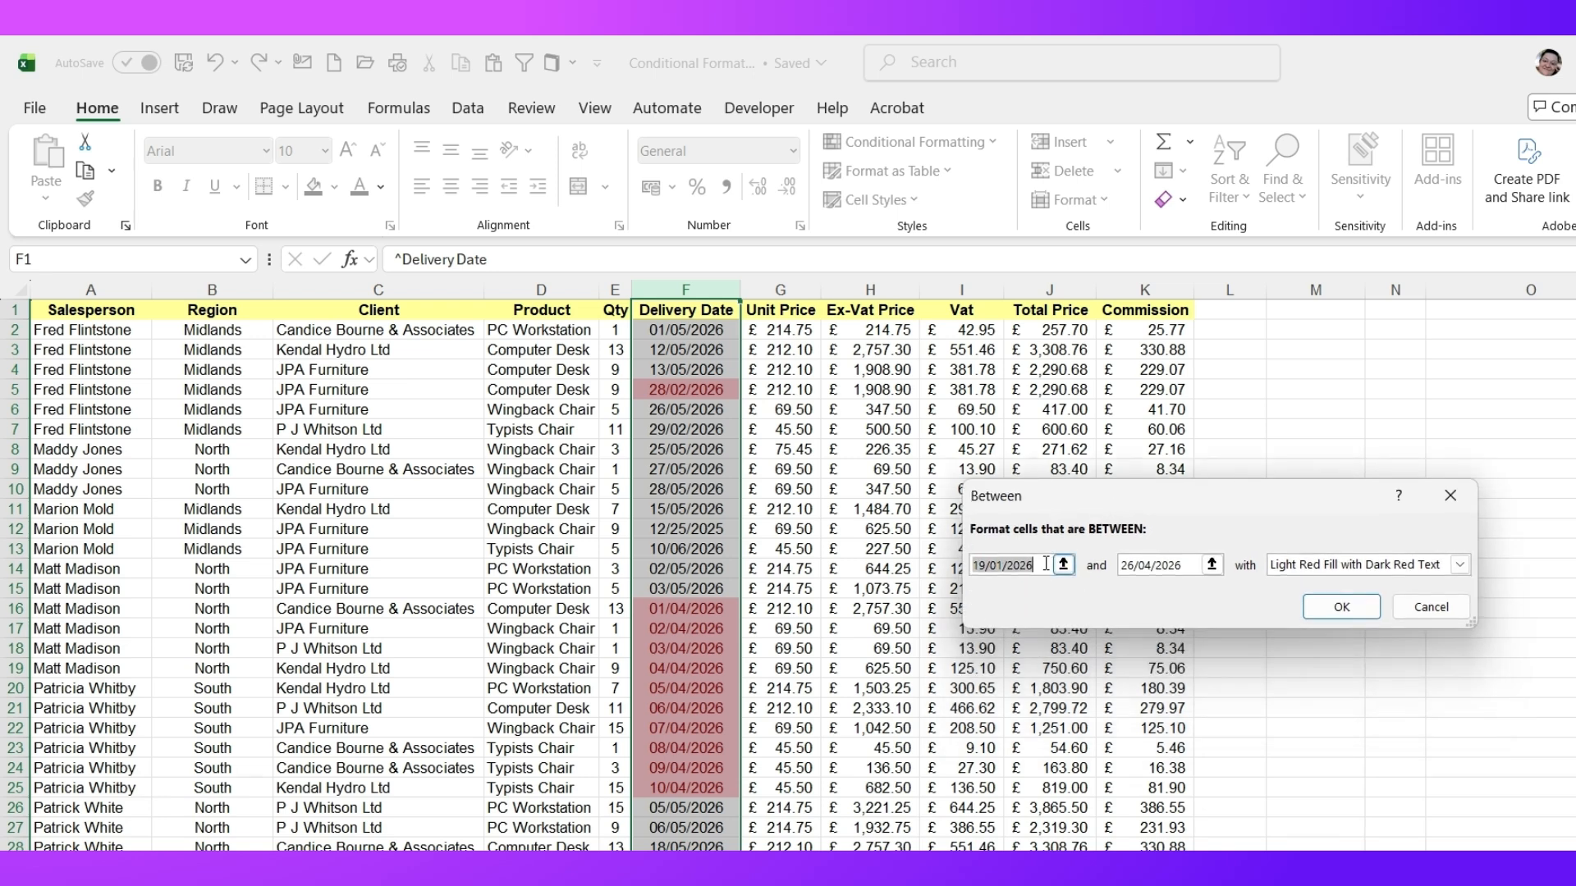
pyautogui.write('1/1')
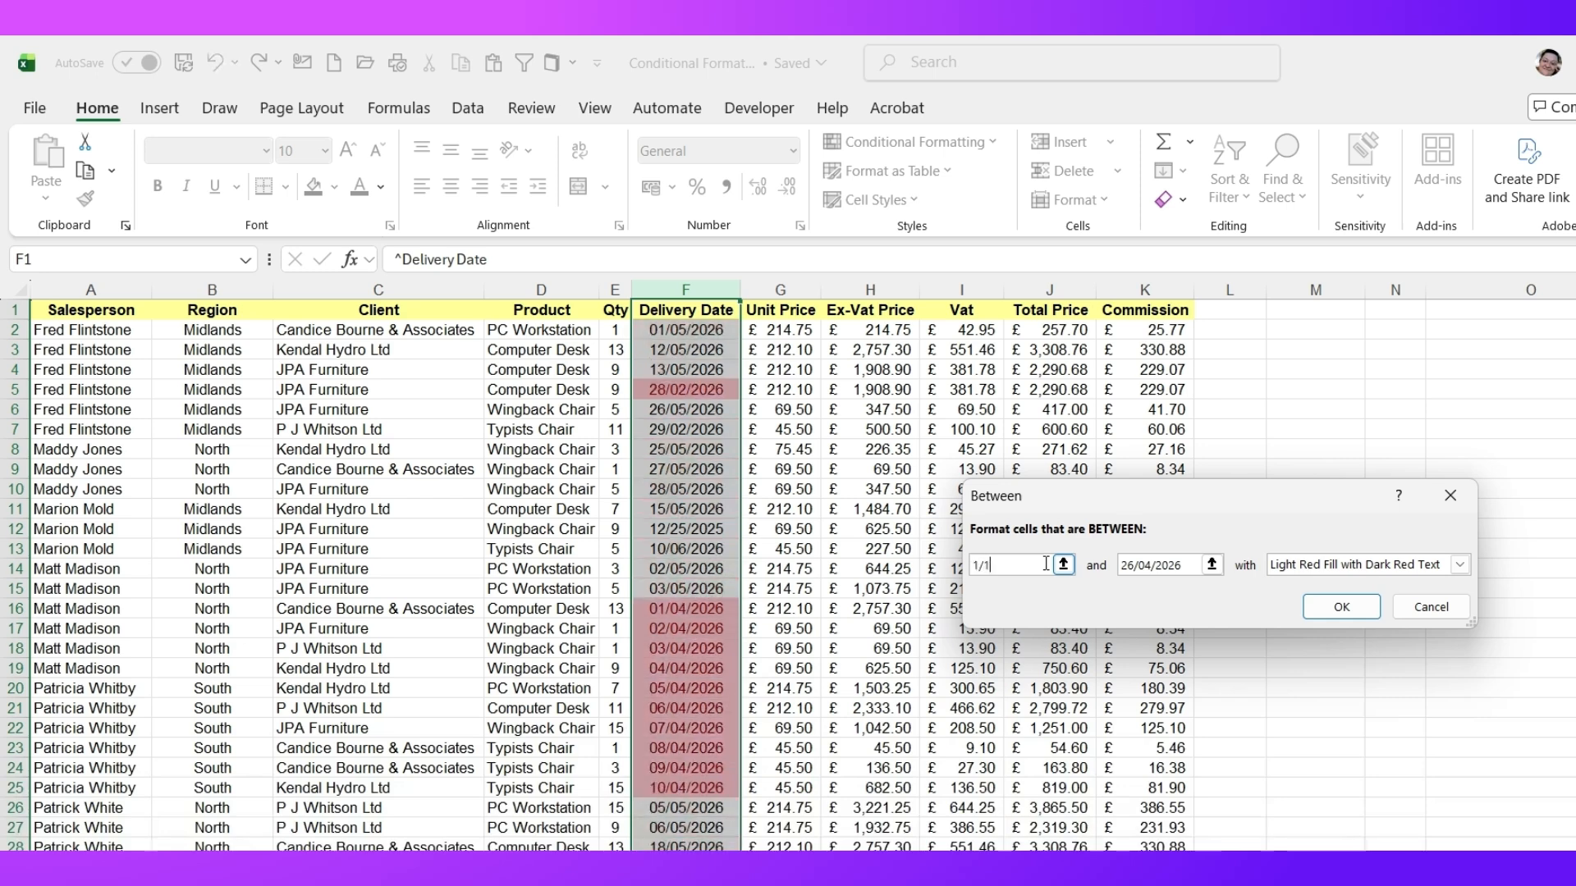
pyautogui.write('/202531')
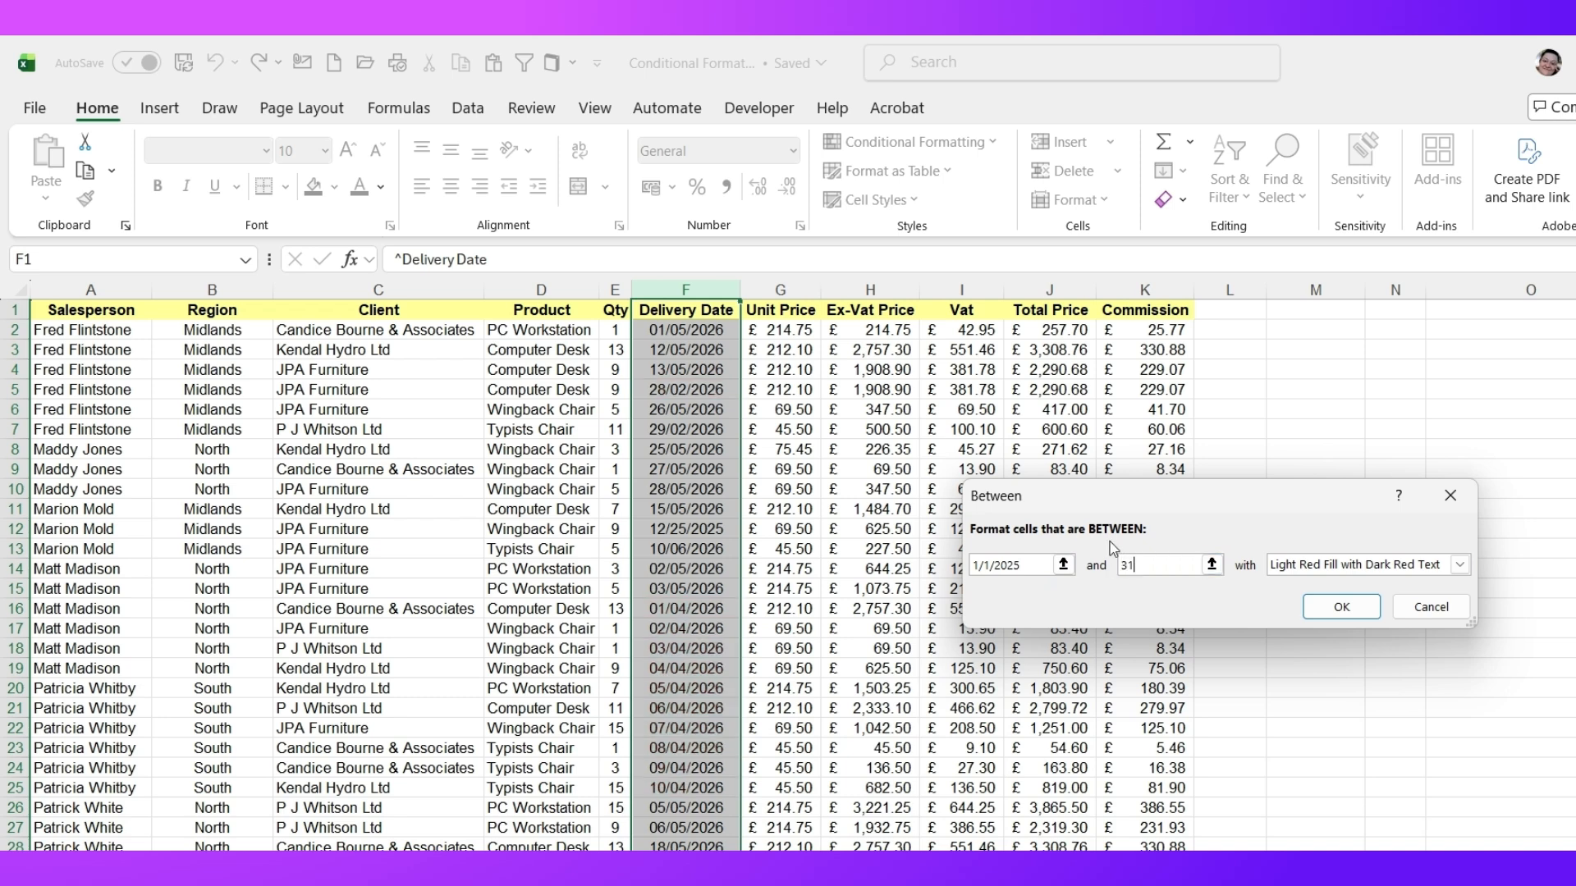
pyautogui.write('/12/2026')
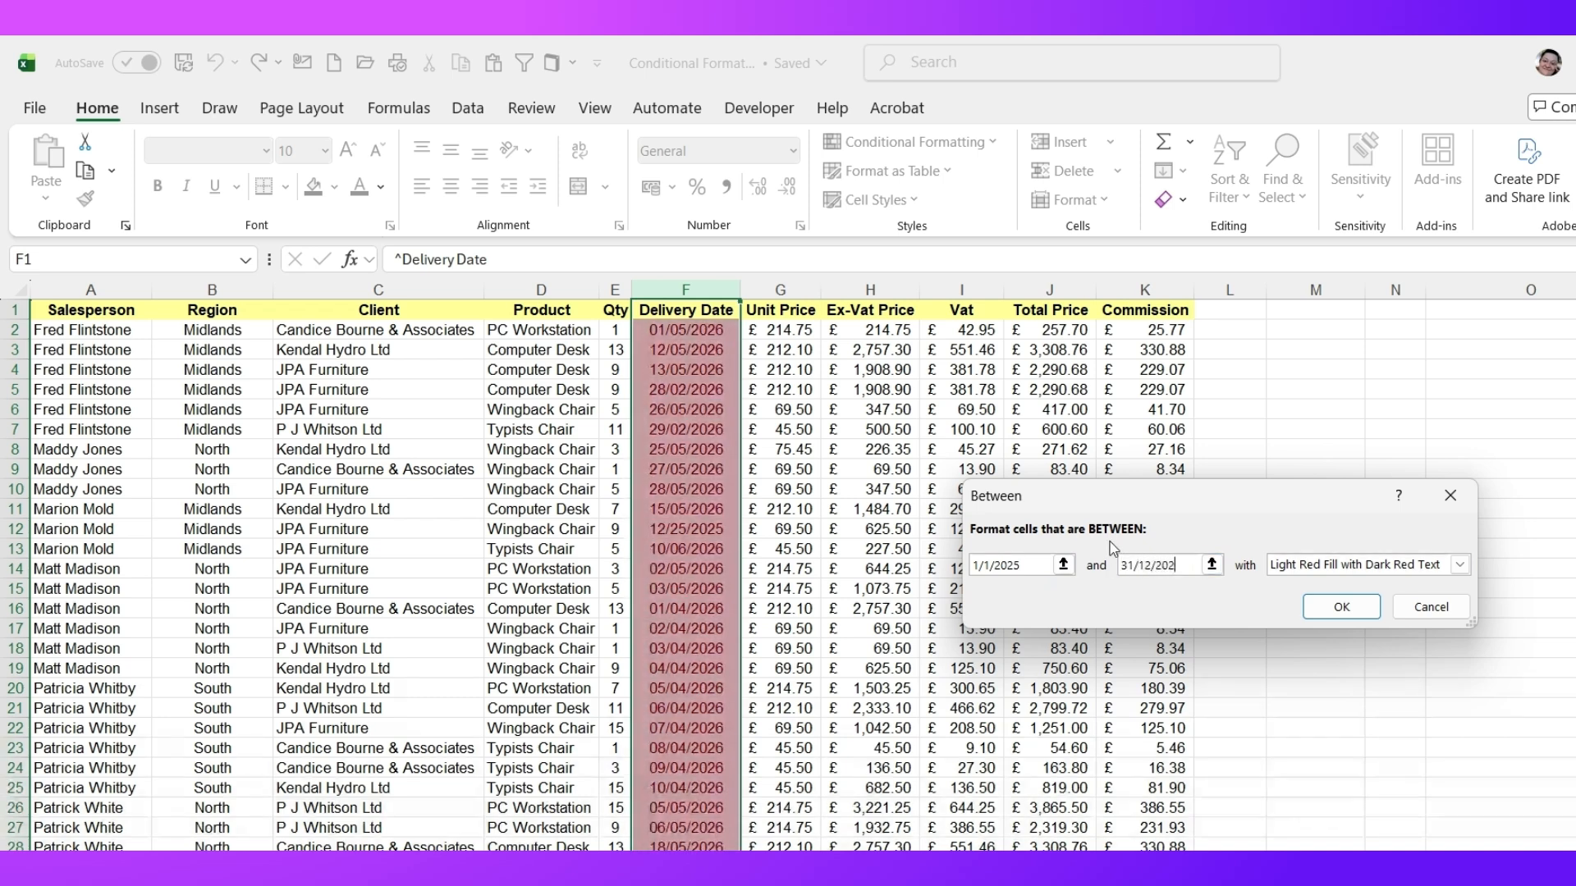
# Give the Between rule Green Fill with Dark Green Text and apply it to the column
pyautogui.click(1296, 573)
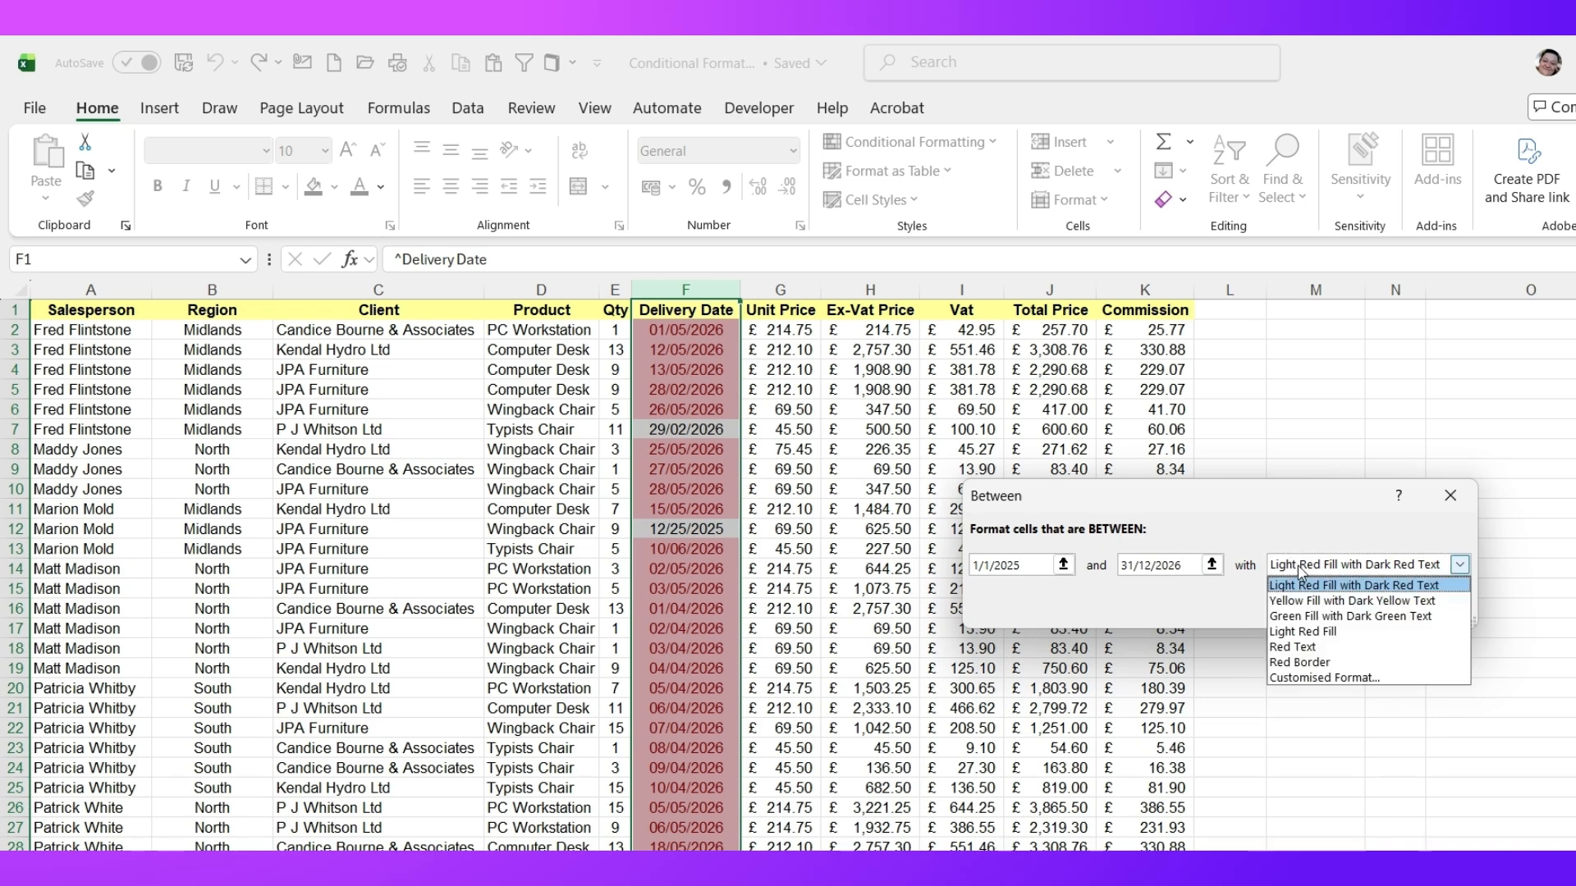
pyautogui.click(1301, 617)
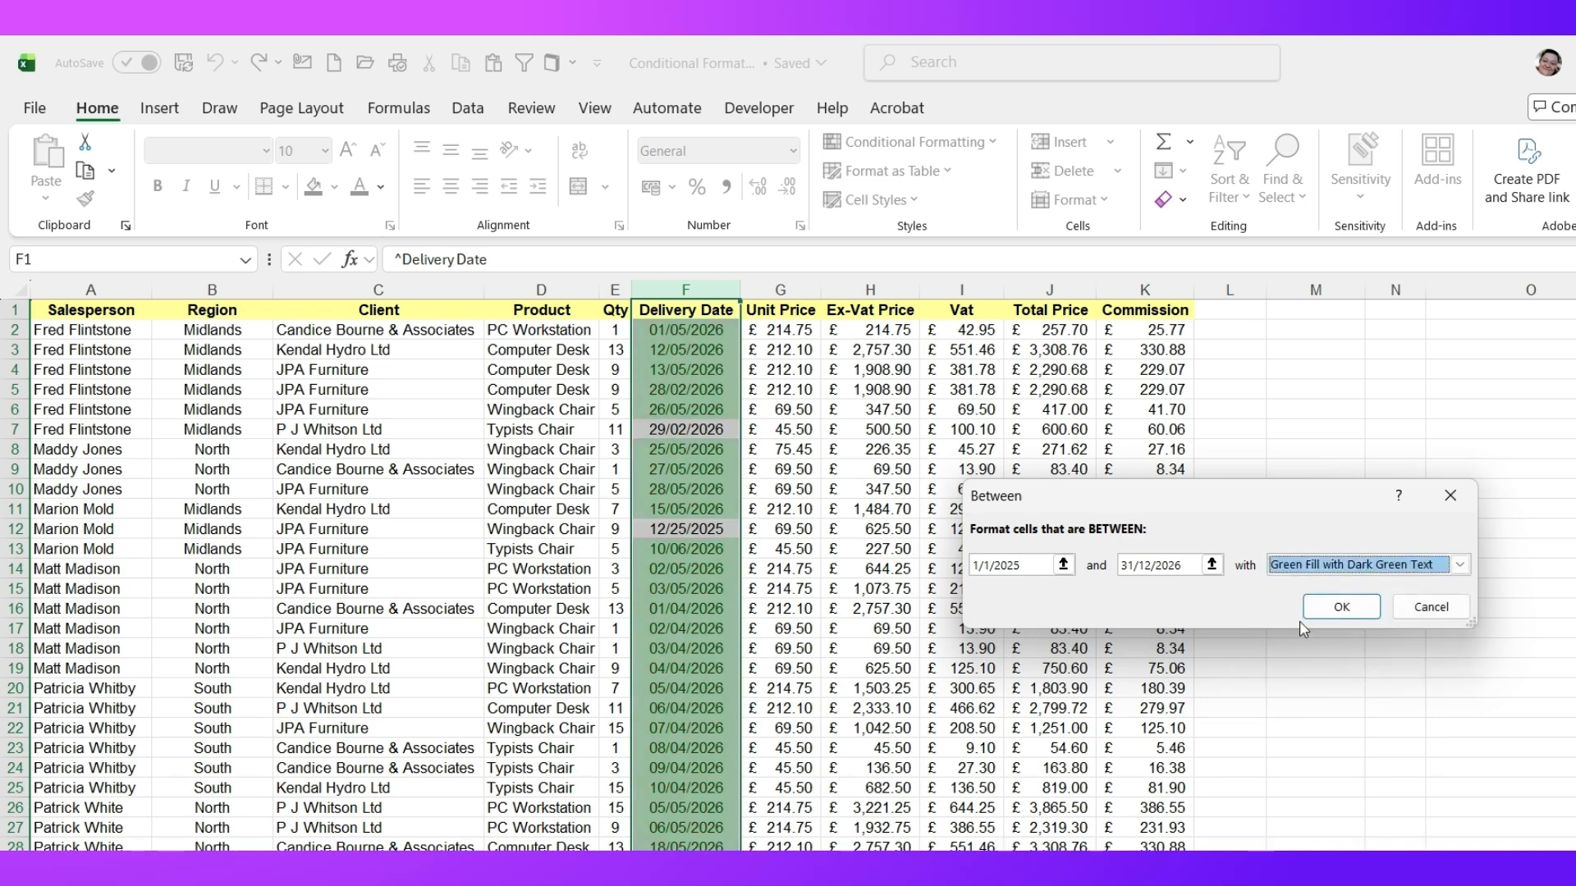
pyautogui.click(1330, 609)
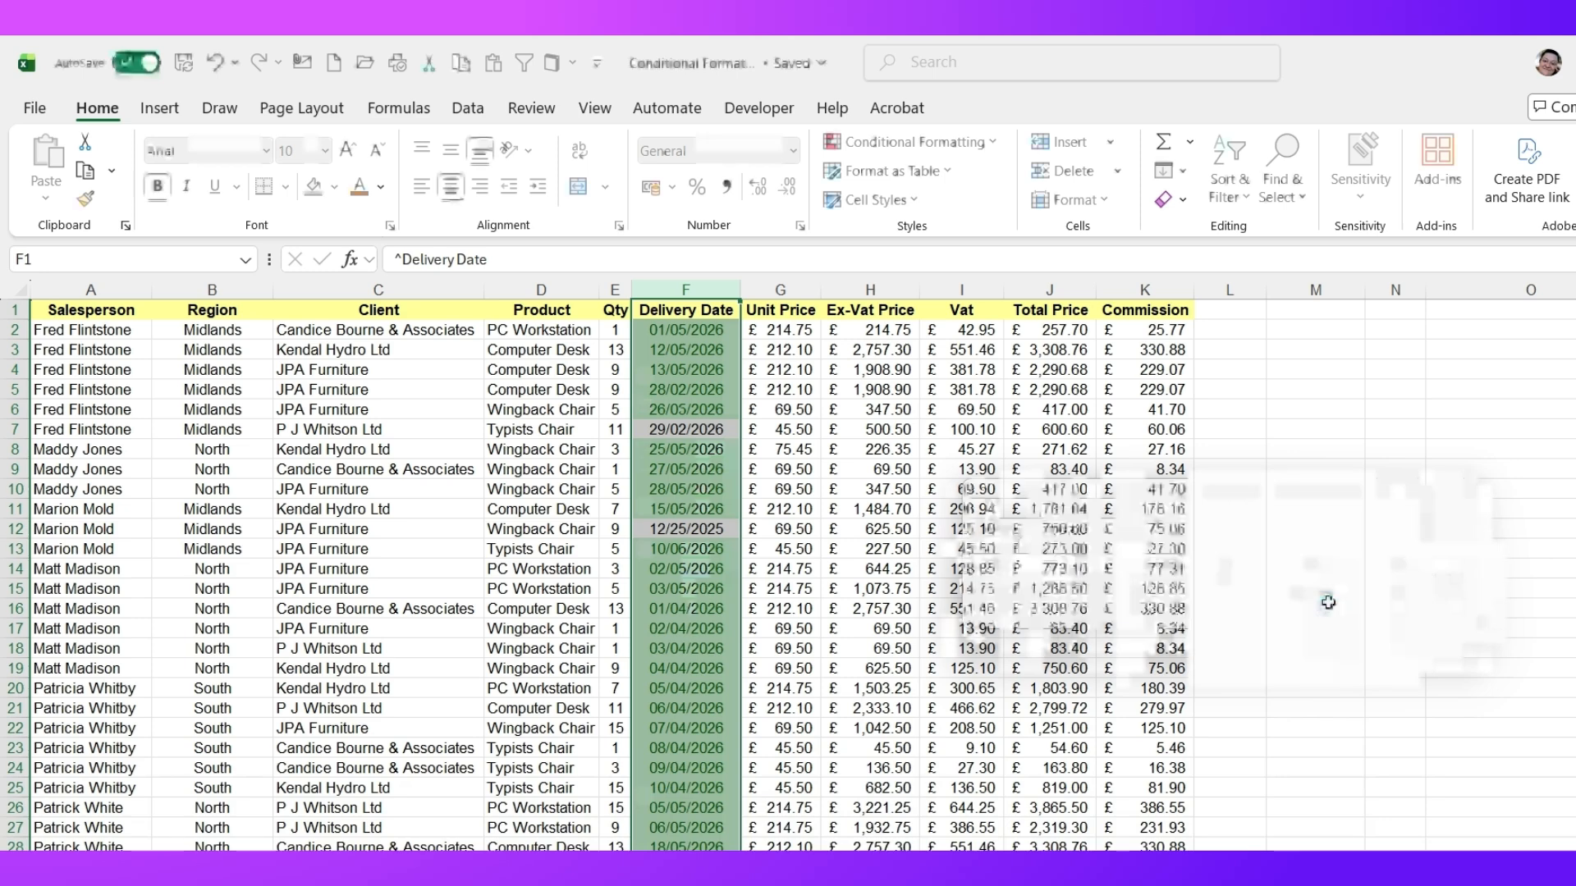
# Replace the unhighlighted delivery date in cell F7 with 28/2/2026
pyautogui.click(700, 529)
pyautogui.click(690, 424)
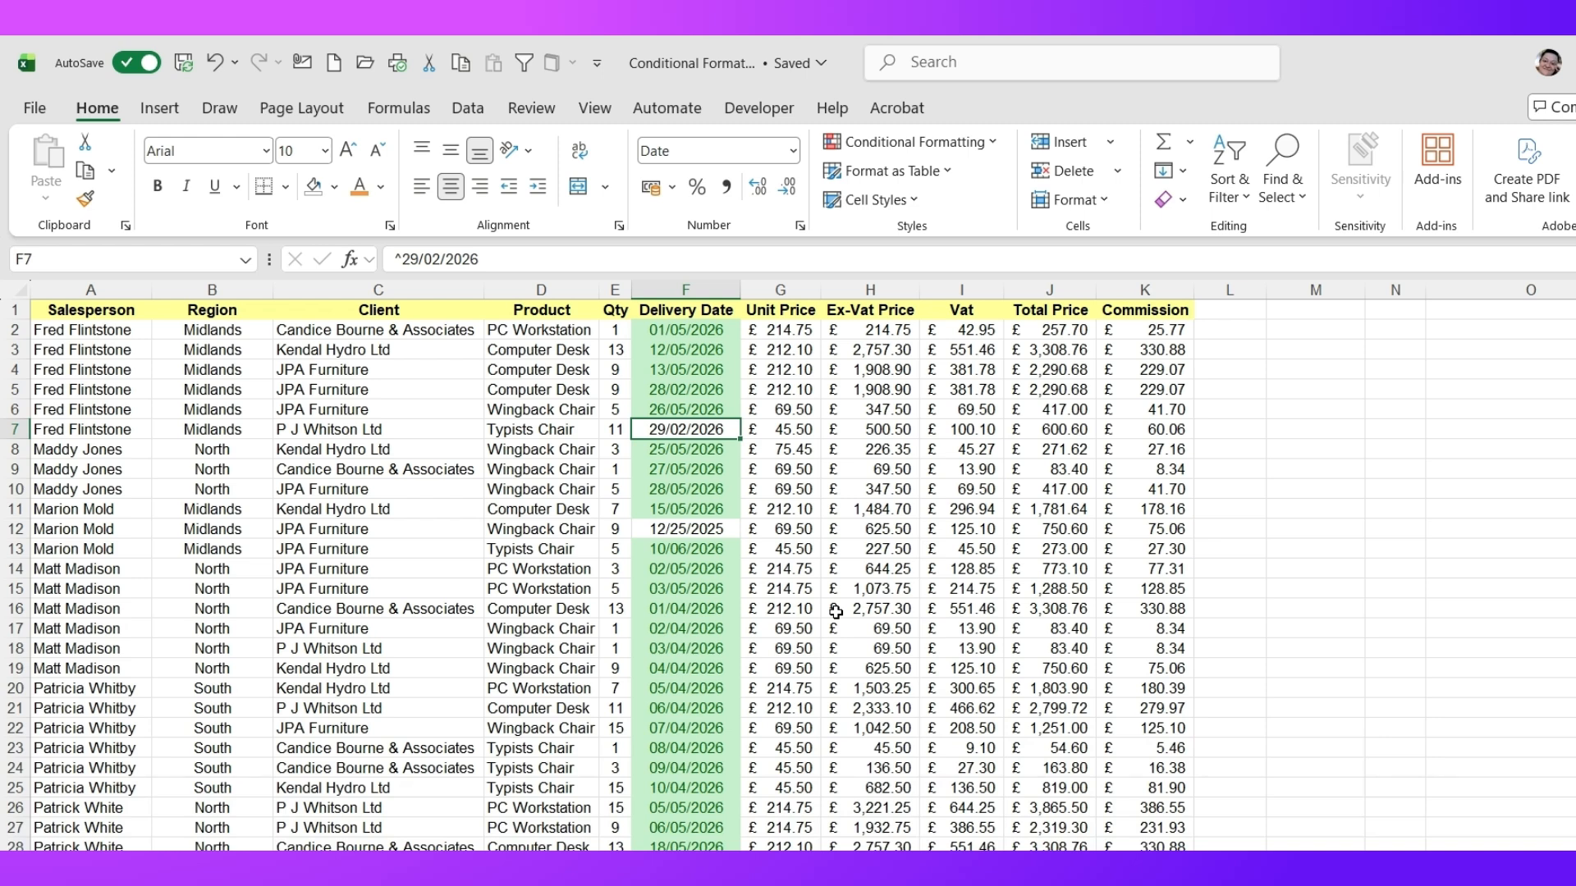
pyautogui.write('28/2')
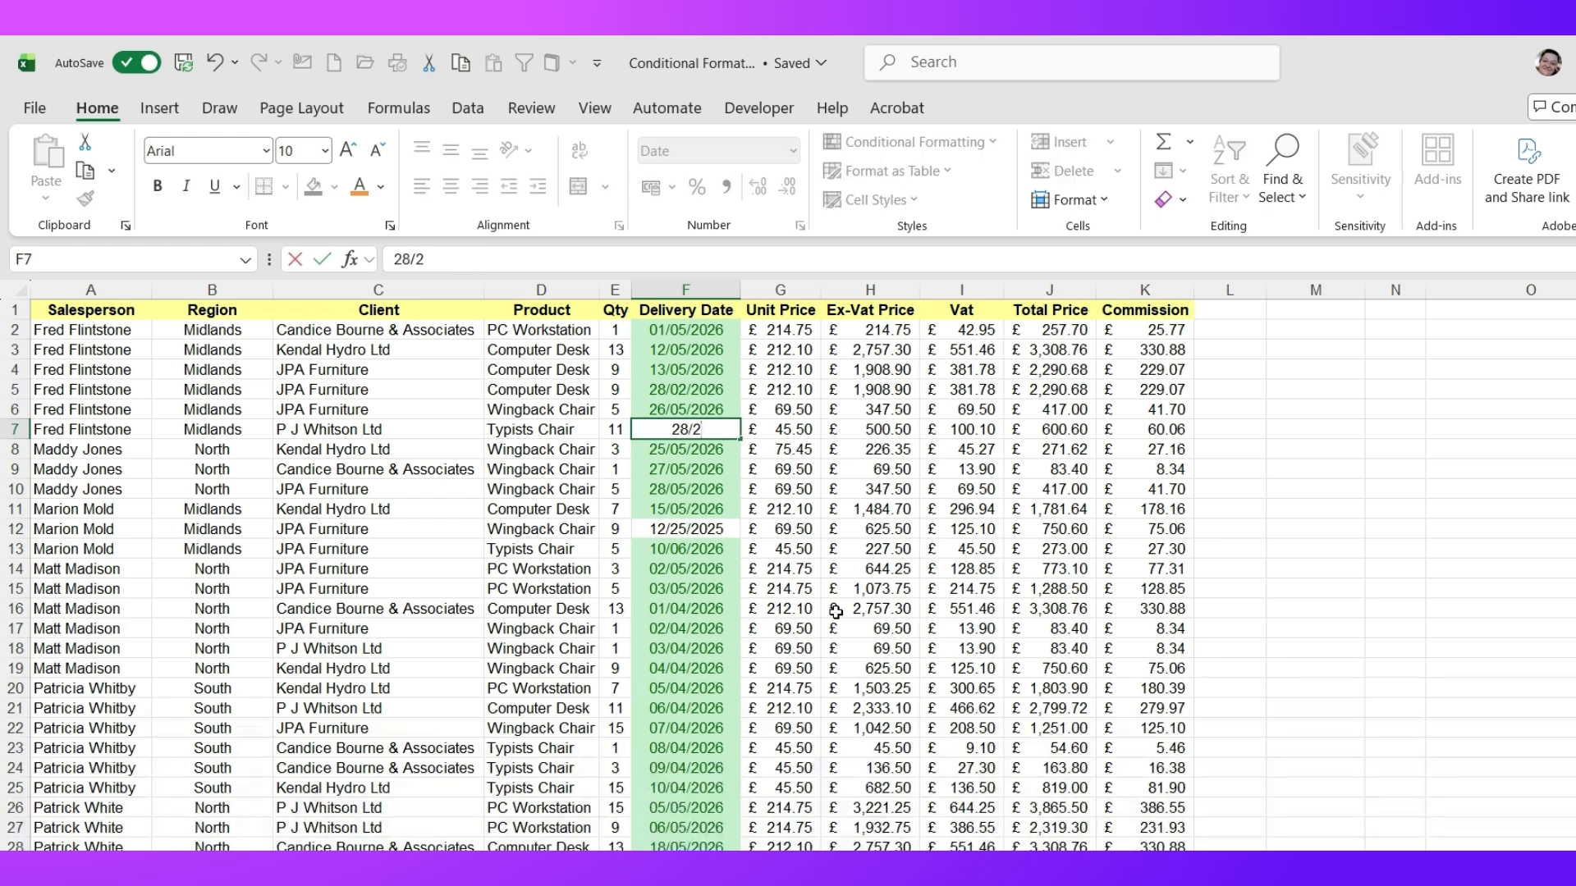
pyautogui.write('/2026')
pyautogui.press('Return')
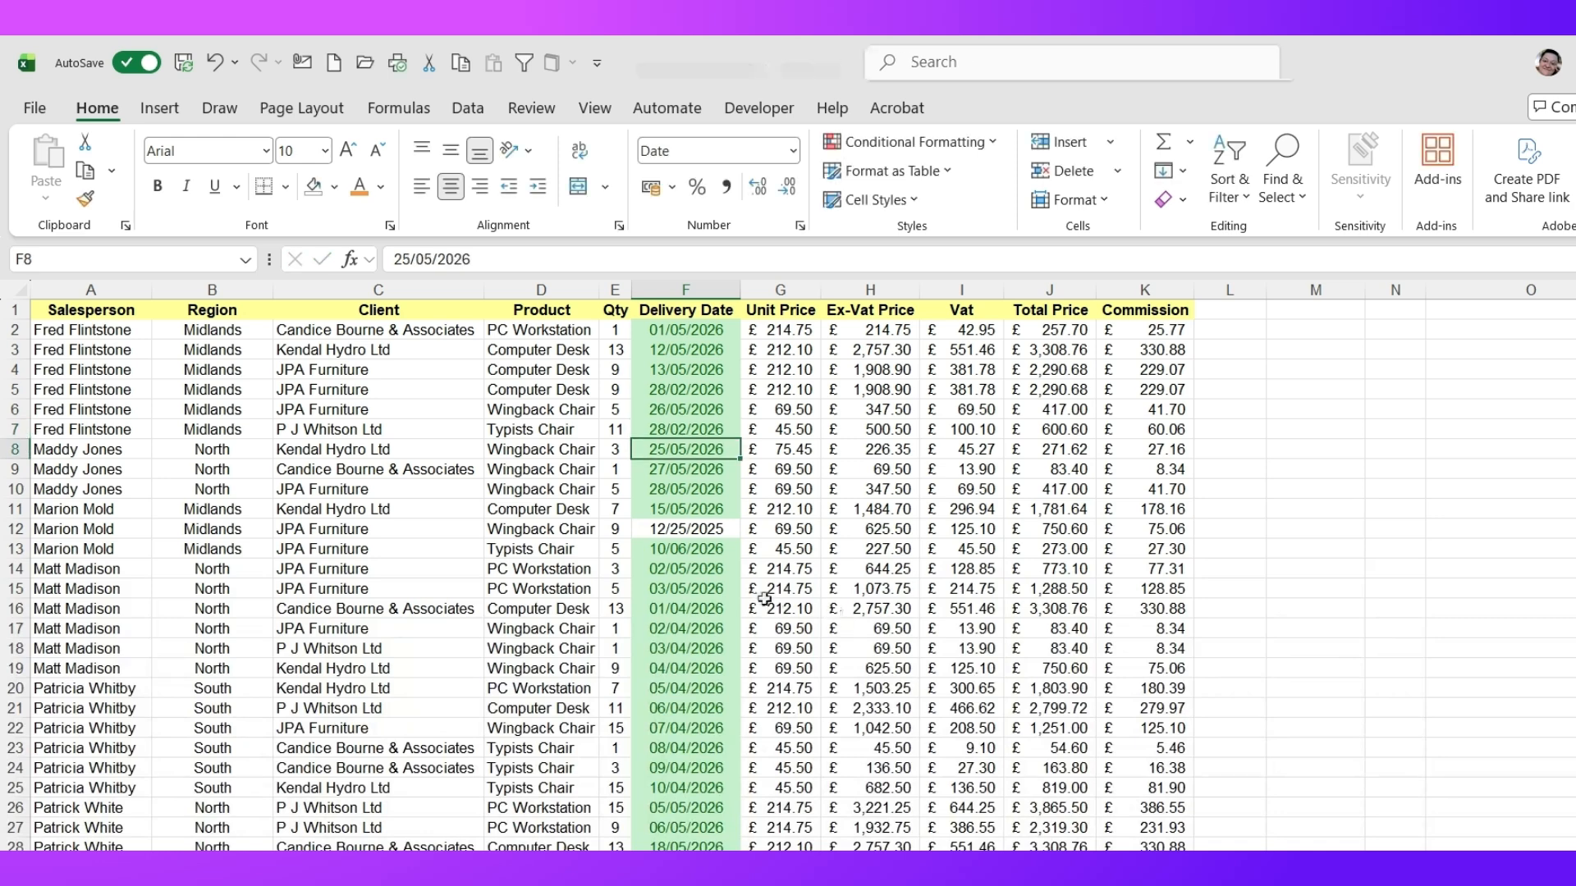
# Correct the unhighlighted delivery date in cell F12 to 25/12/2025
pyautogui.click(732, 528)
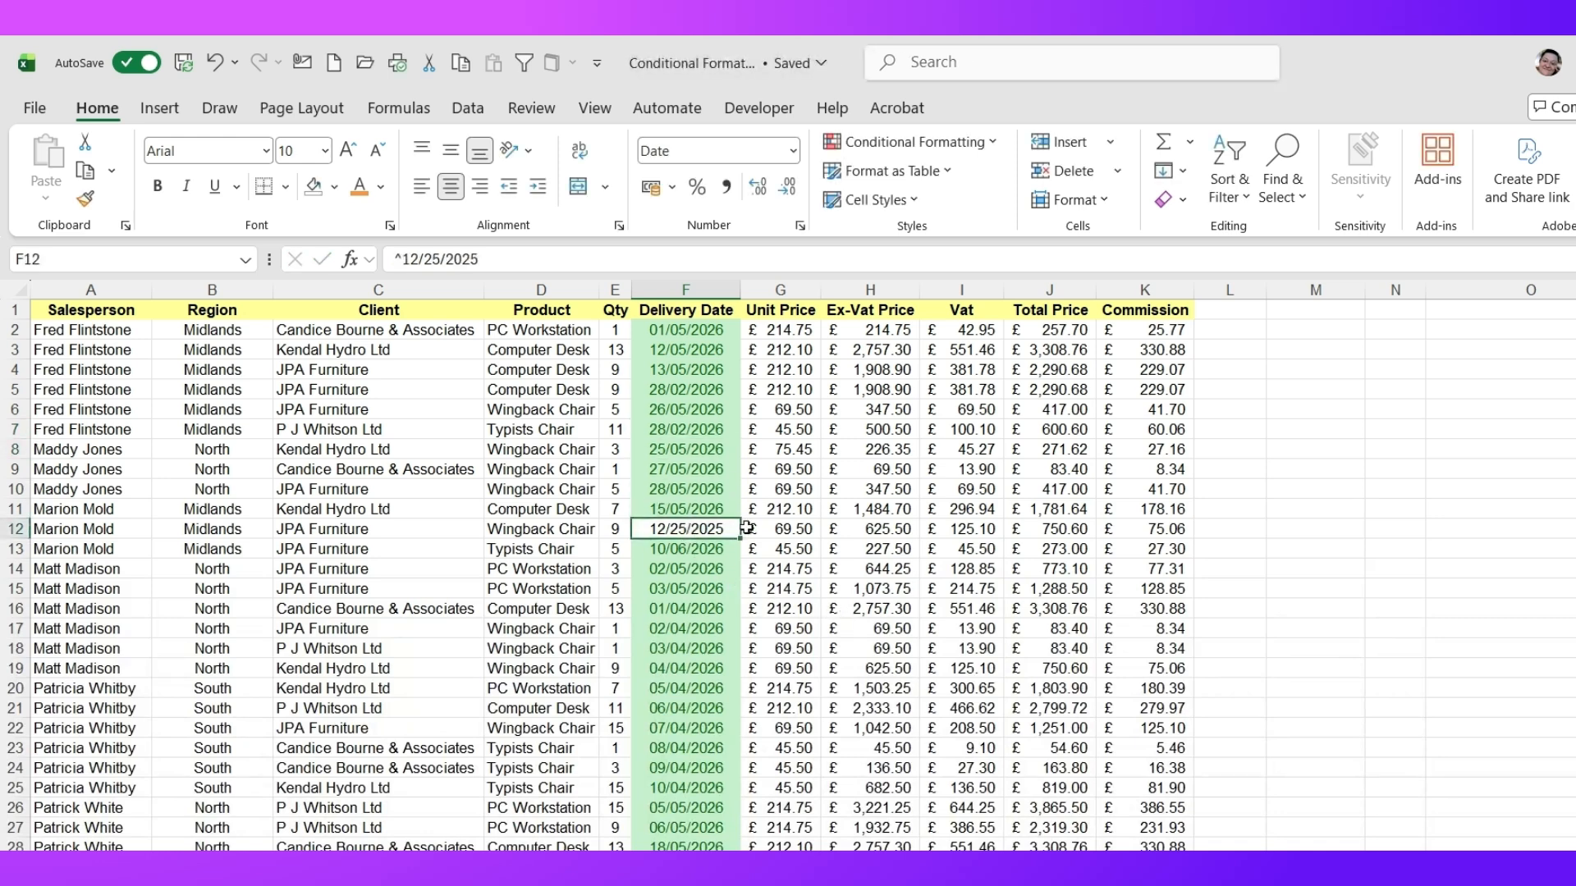
pyautogui.write('25/')
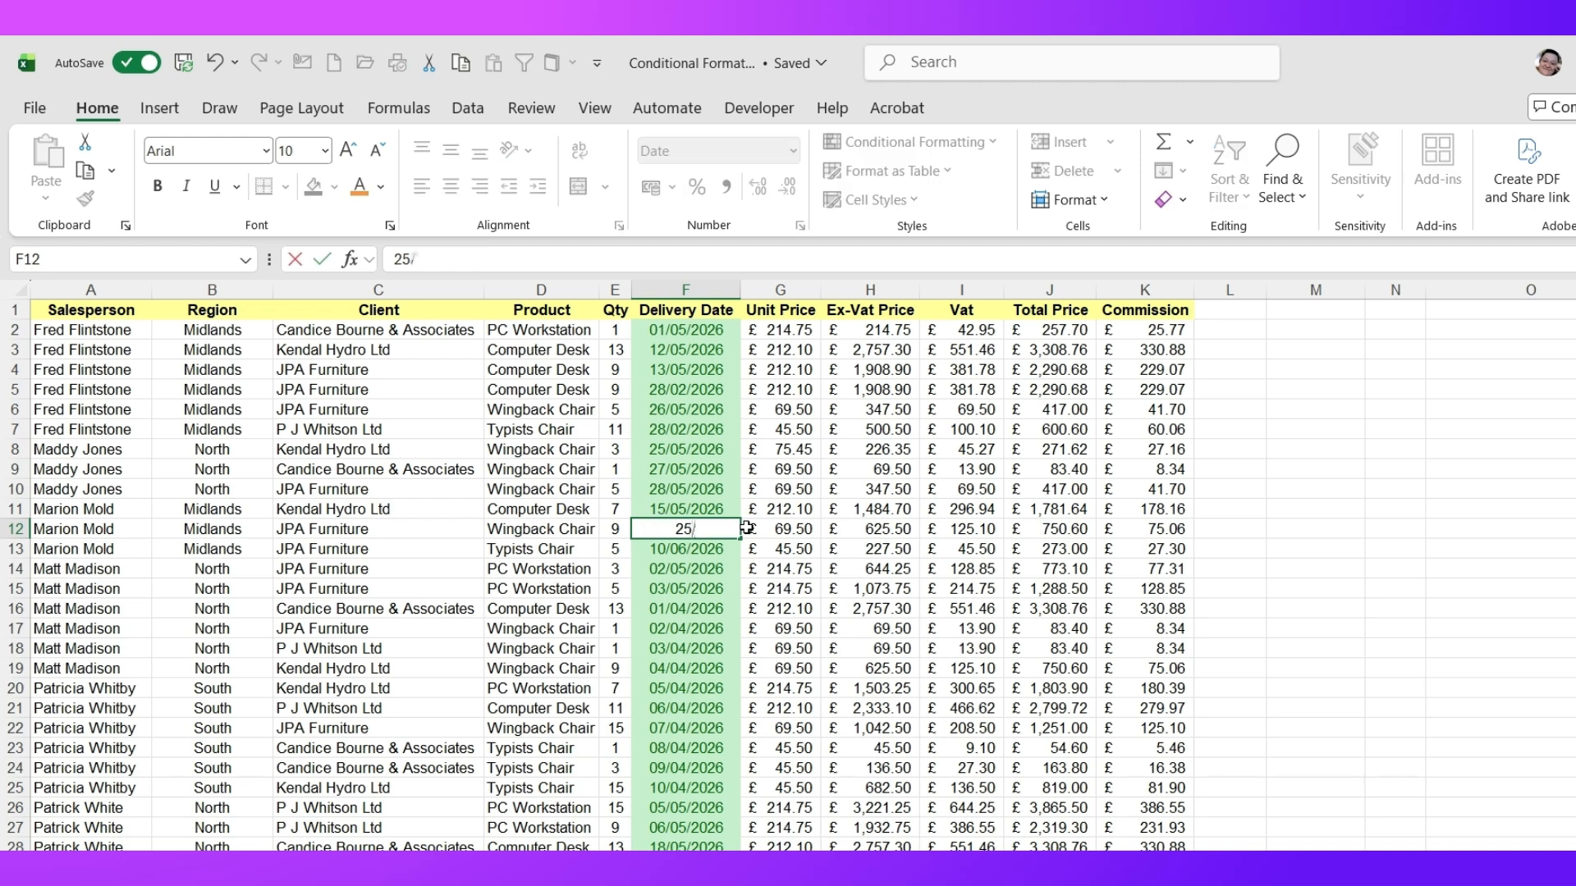
pyautogui.write('12/2025')
pyautogui.hotkey('ctrl', 'Return')
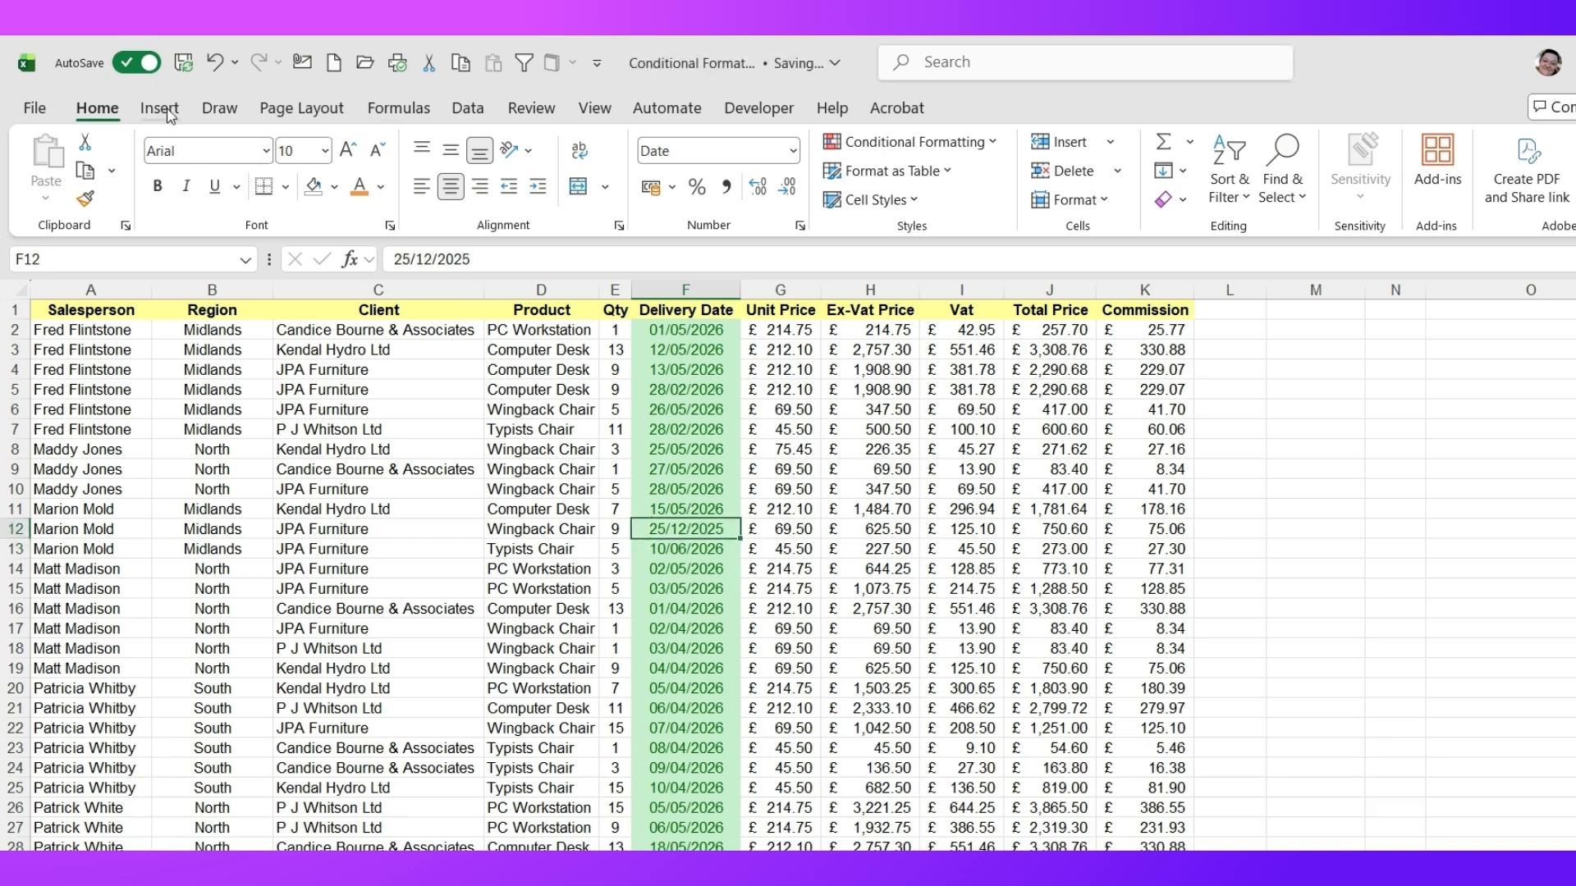
# Insert a PivotChart and PivotTable from the corrected sales data on a new worksheet
pyautogui.click(161, 110)
pyautogui.click(957, 204)
pyautogui.click(1030, 260)
pyautogui.click(1248, 695)
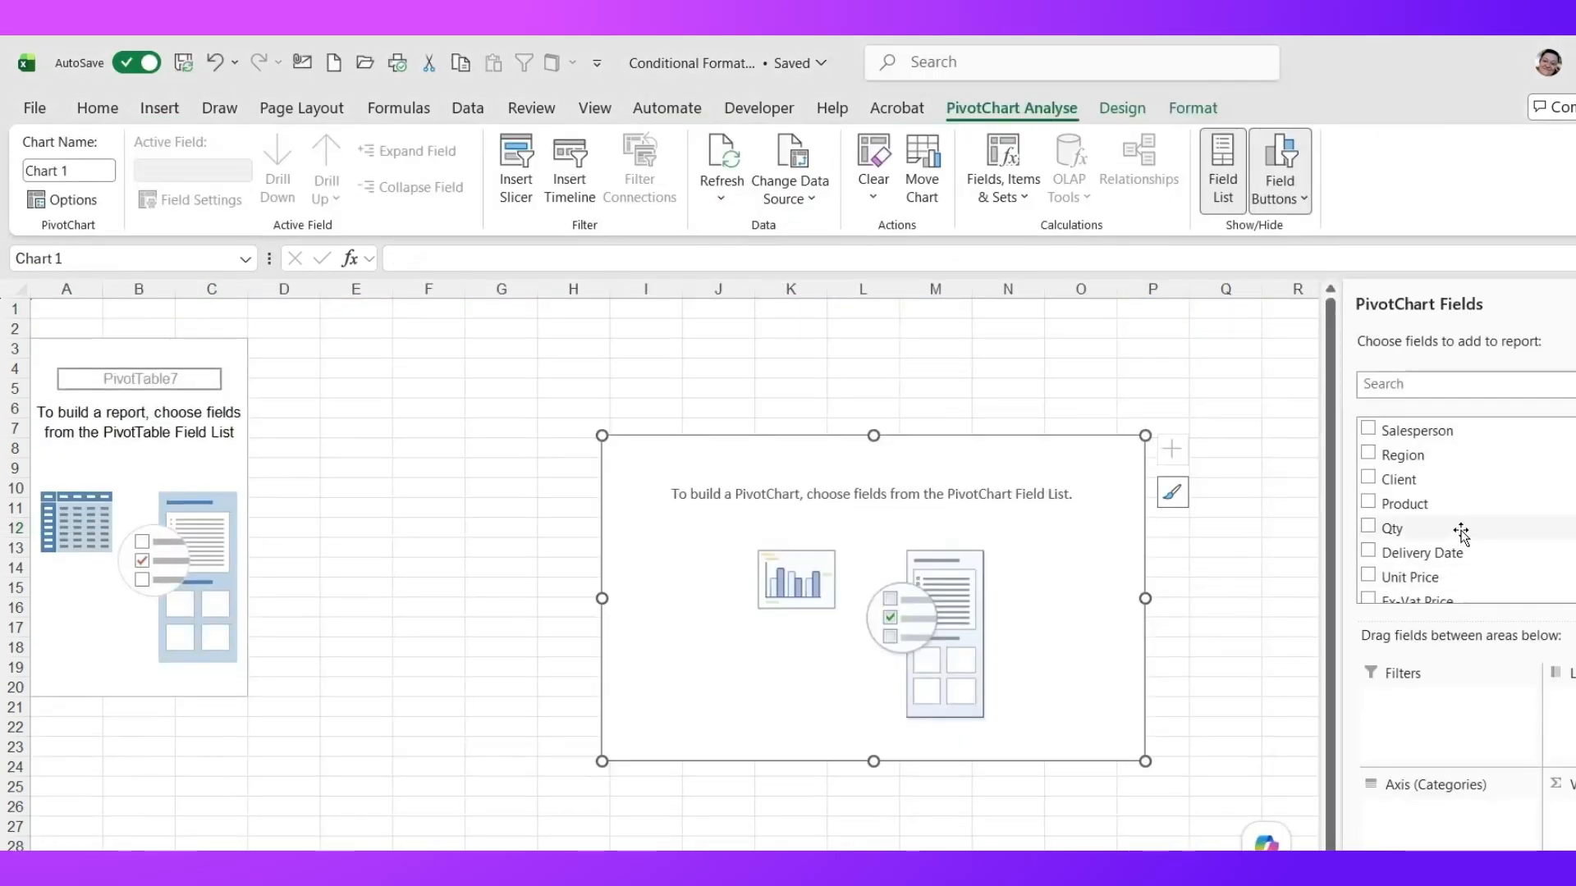
# Add Delivery Date to the PivotChart's axis categories and Total Price to its values, and deselect the chart
pyautogui.moveTo(1465, 552); pyautogui.dragTo(1439, 835)
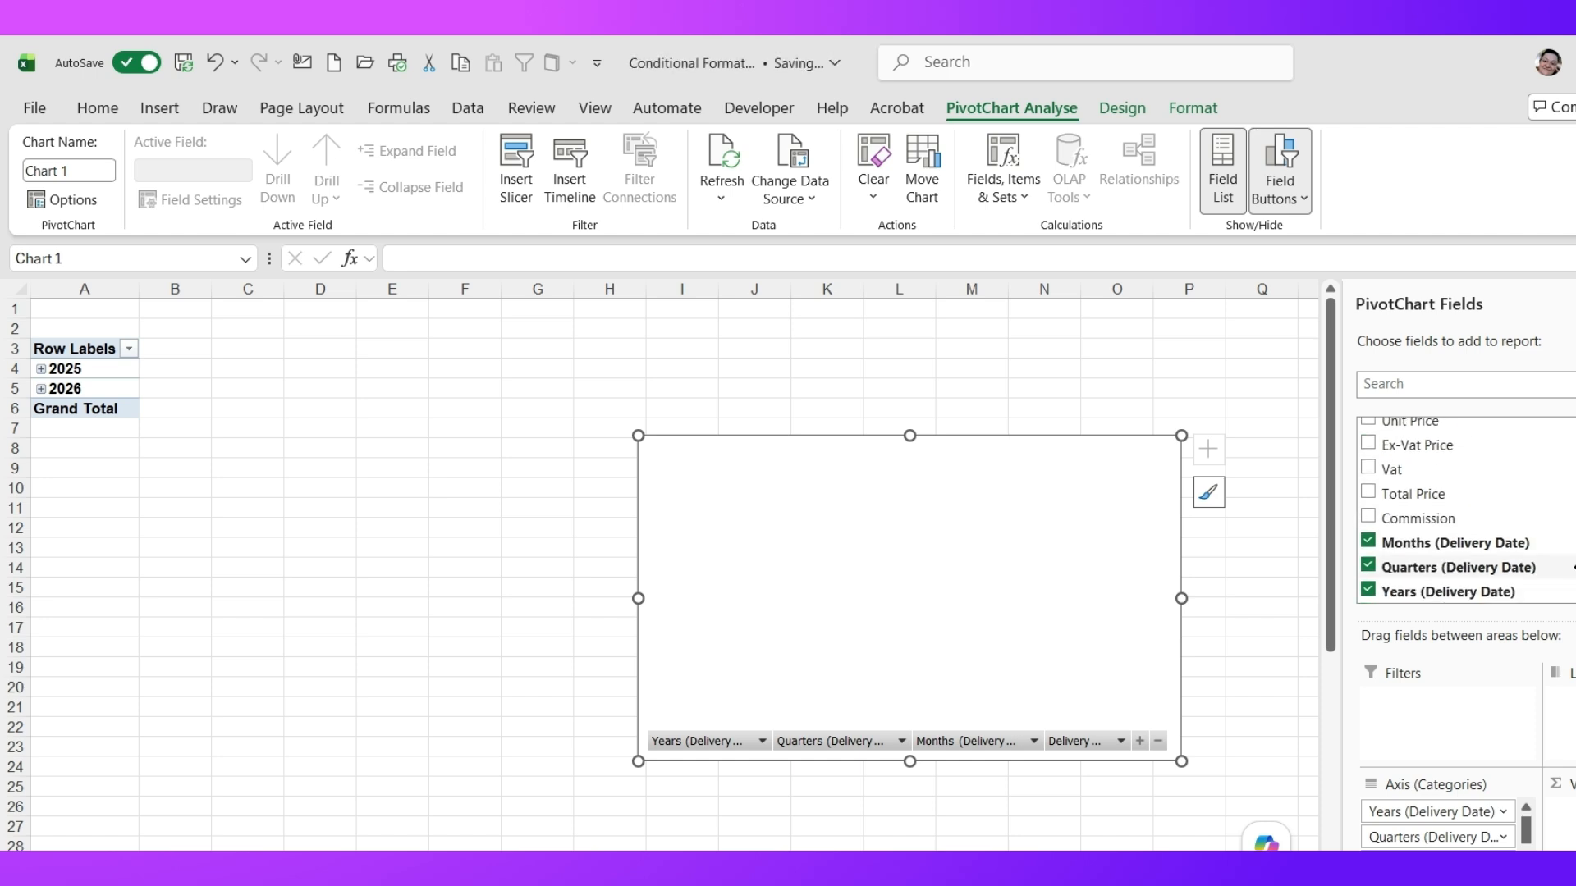
pyautogui.click(1493, 499)
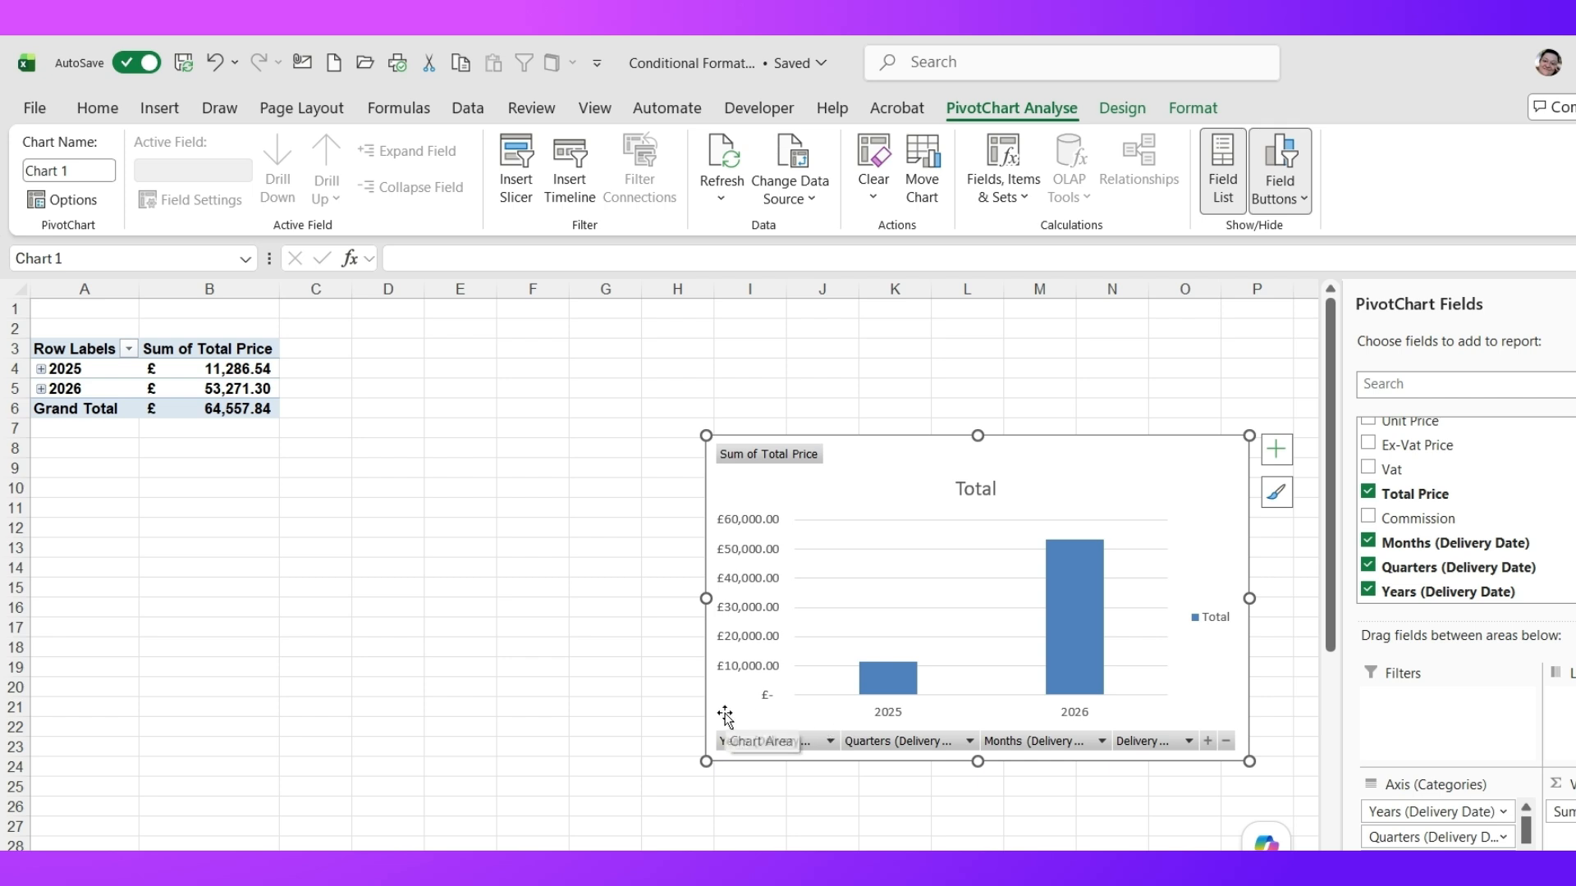
pyautogui.click(506, 531)
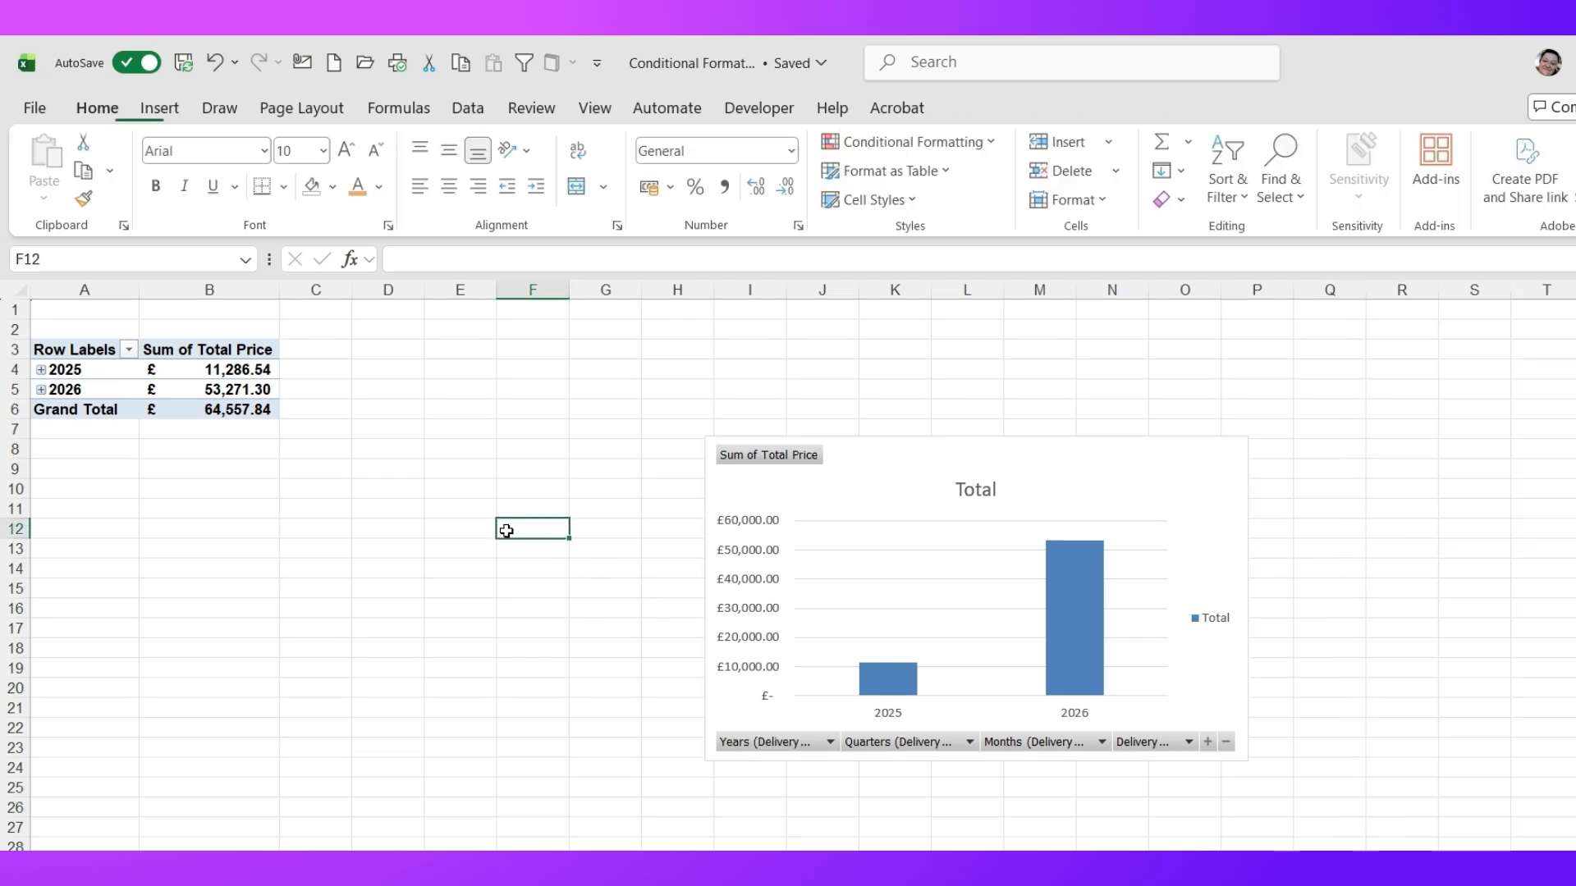